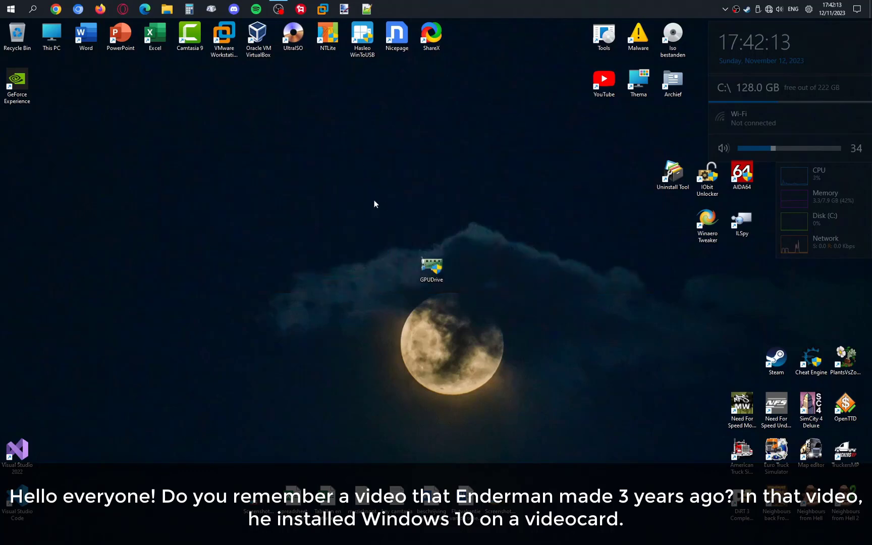
- Launch GPUDrive from the desktop, allow it to run despite the SmartScreen warning, and move its window lower
double_click(432, 267)
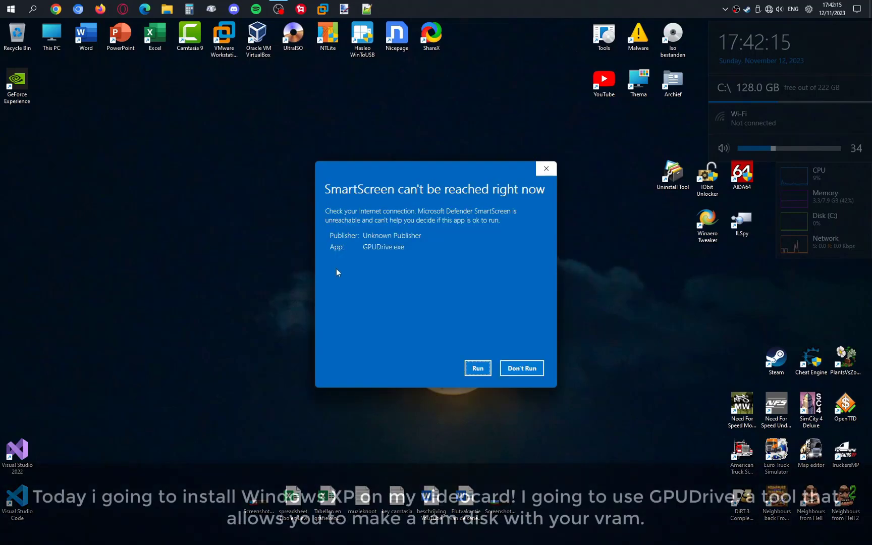
left_click(483, 365)
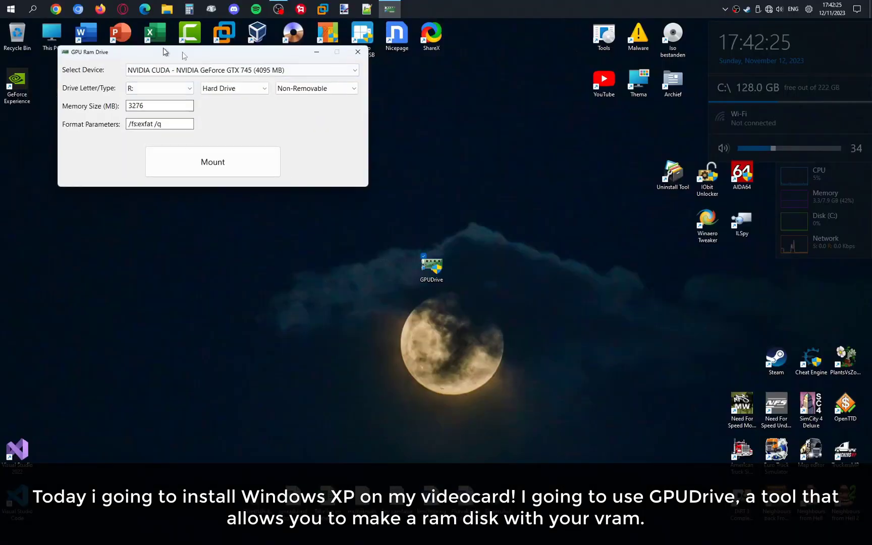
left_click_drag(165, 50, 166, 201)
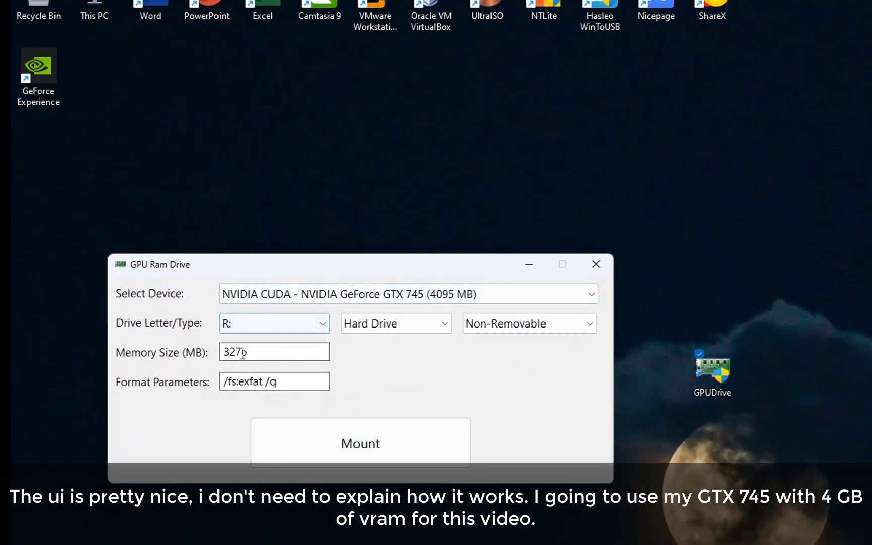
- Set the GPU RAM drive's memory size to 2900 MB and its format parameters to /fs:ntfs /q, and mount it as R:
left_click_drag(247, 352, 207, 360)
type("2")
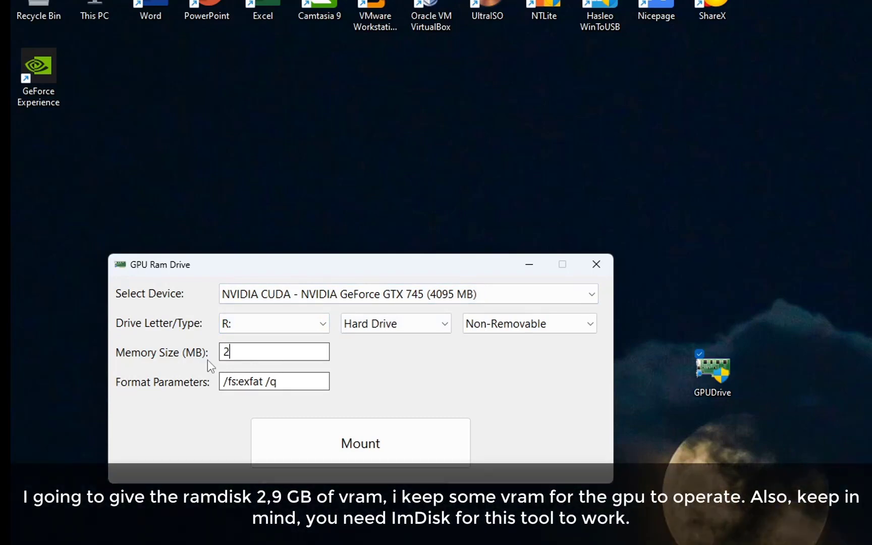
type("900")
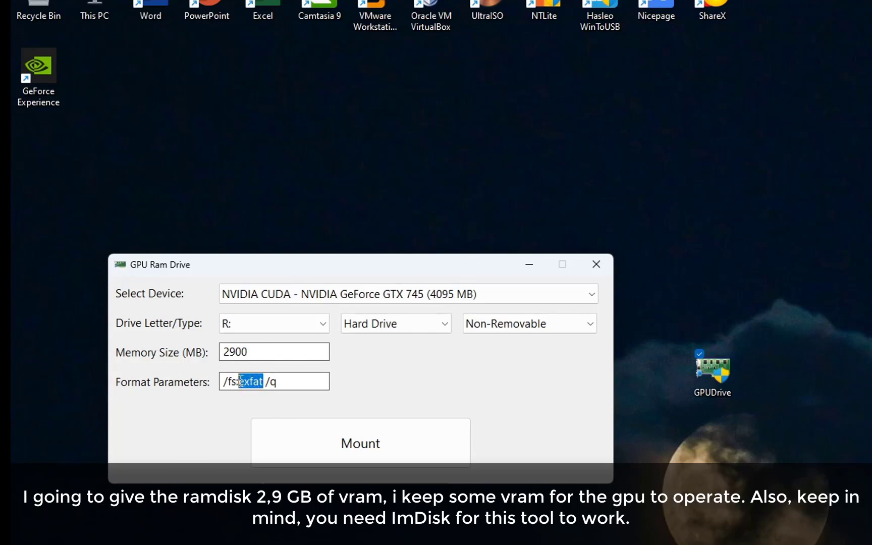
type("ntfs")
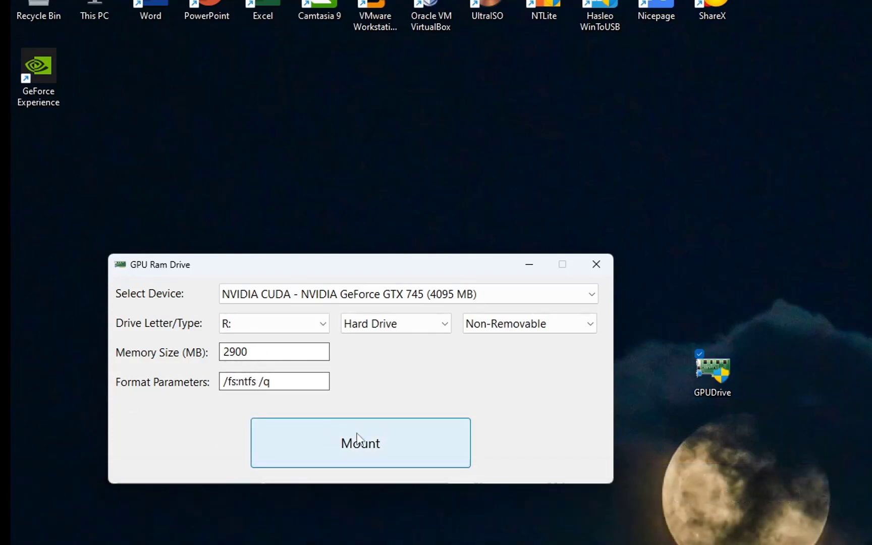
left_click(317, 445)
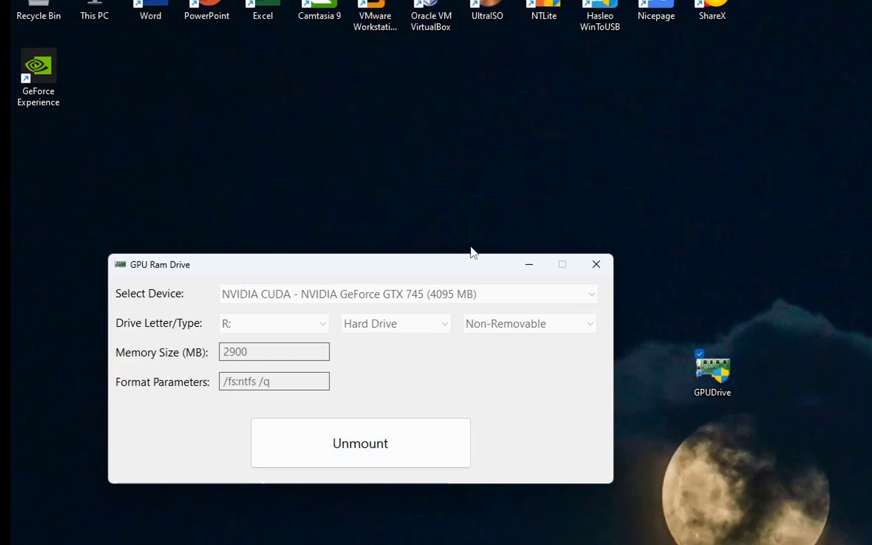
- Check the properties of Local Disk (R:) in File Explorer, and minimise the Explorer and GPU Ram Drive windows
key("super+e")
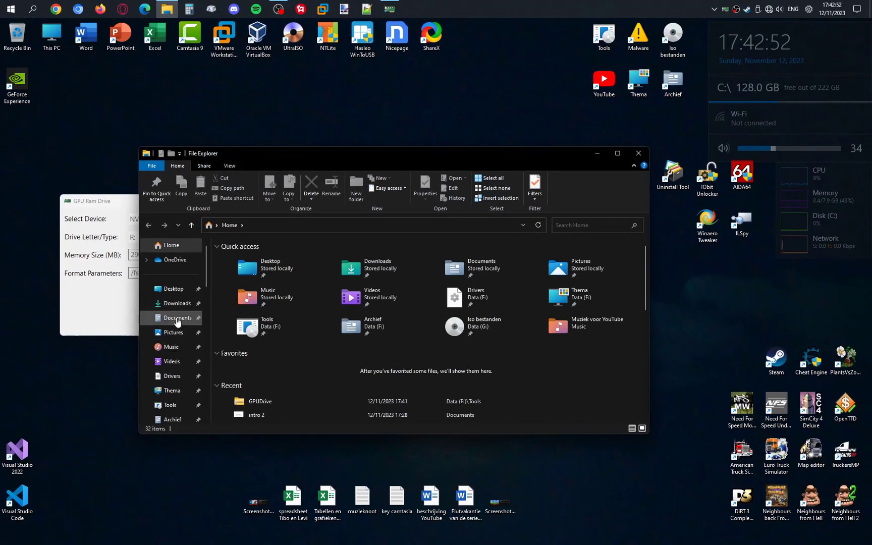
scroll(177, 322, "down", 3)
left_click(169, 361)
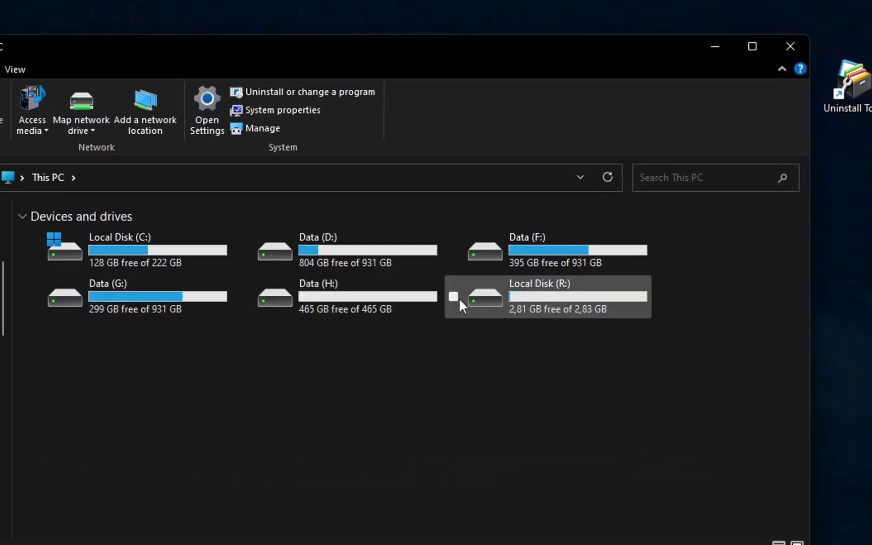
left_click(457, 297)
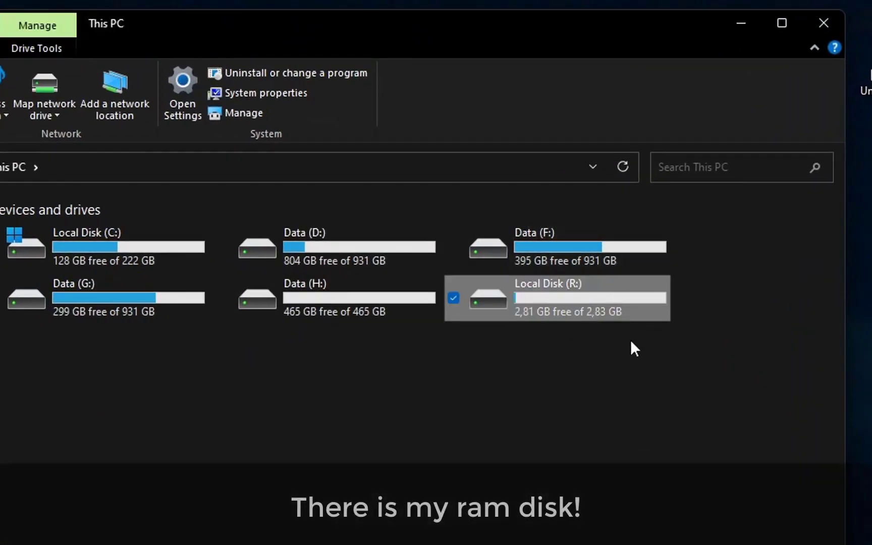
key("alt+Return")
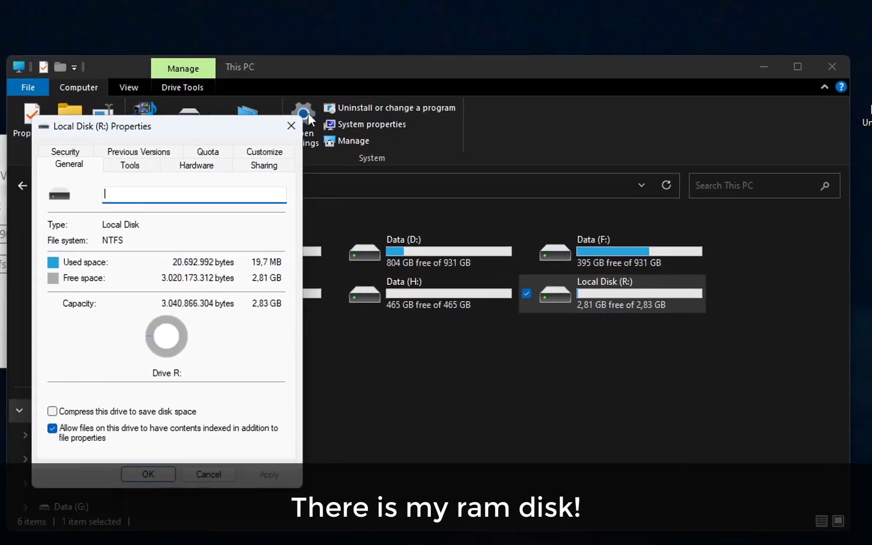
left_click(173, 87)
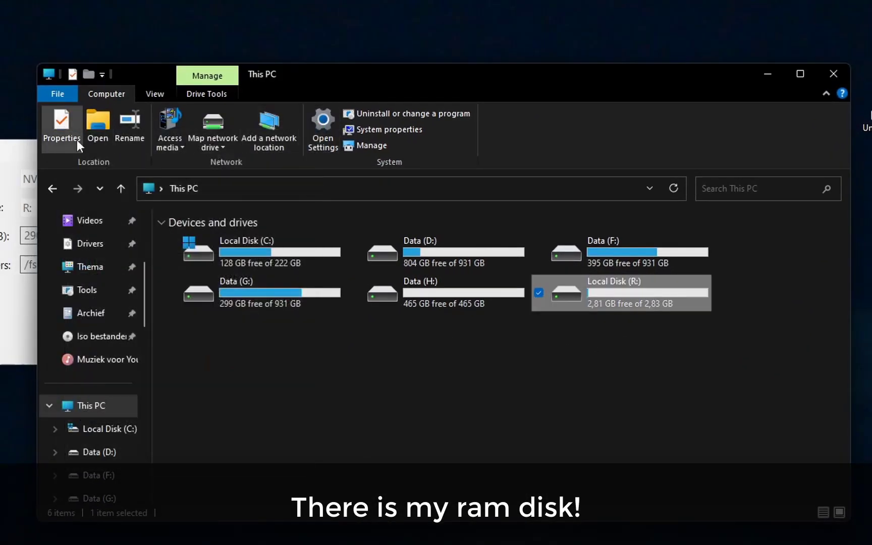
left_click(768, 74)
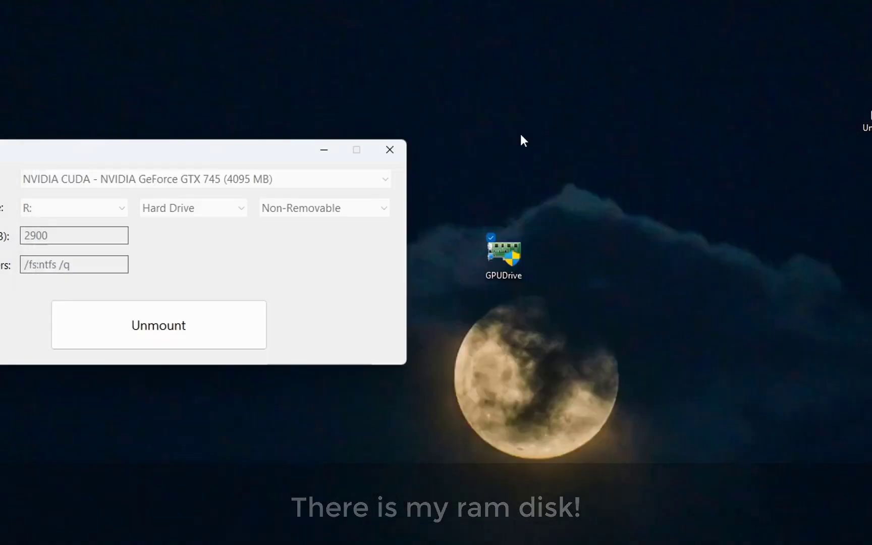
left_click(321, 150)
- Examine the running processes and the GPU's dedicated memory usage in Task Manager, and close it
right_click(470, 9)
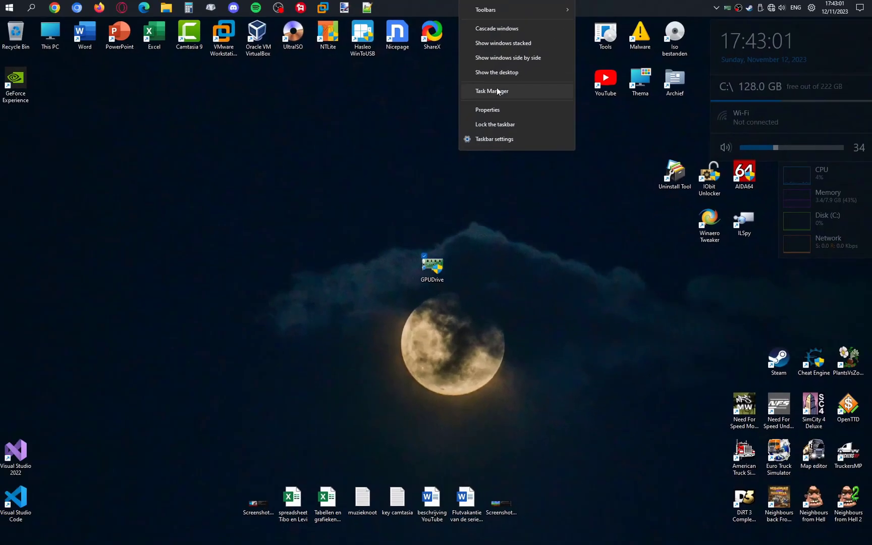
left_click(497, 88)
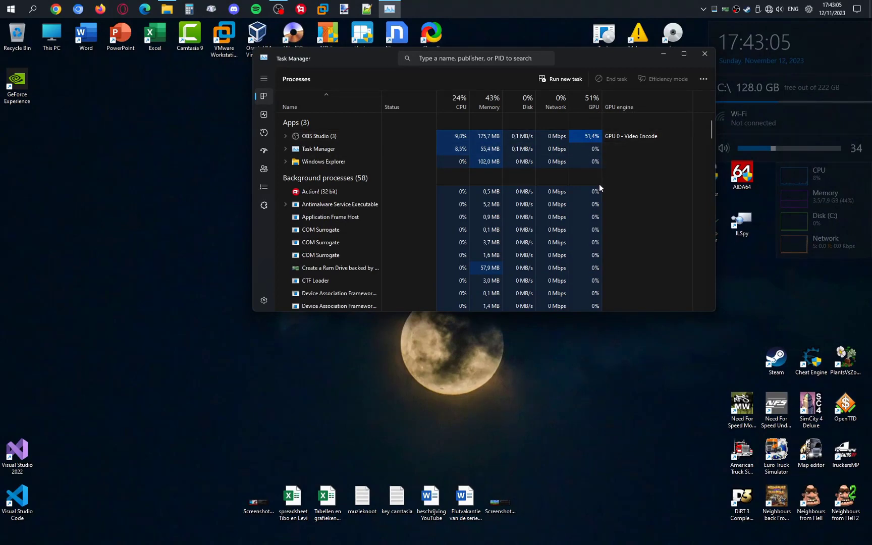
scroll(600, 183, "down", 2)
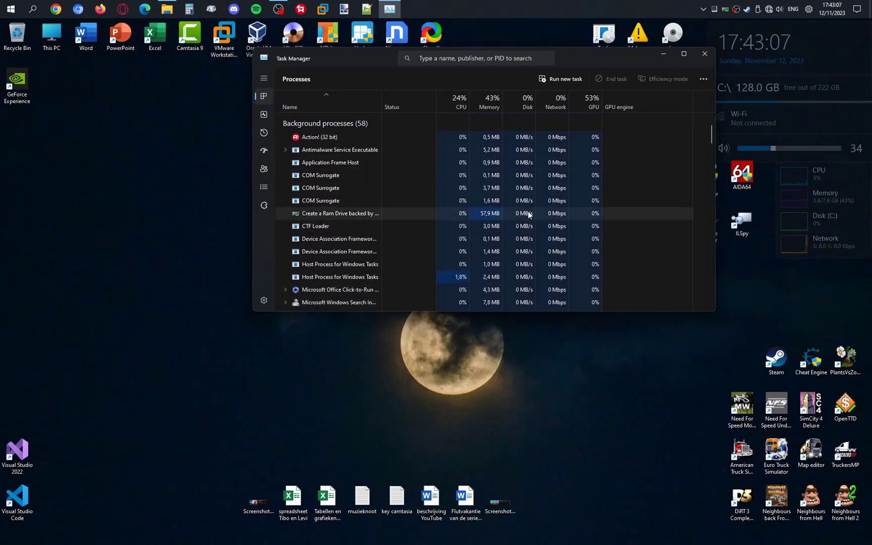
scroll(350, 146, "up", 2)
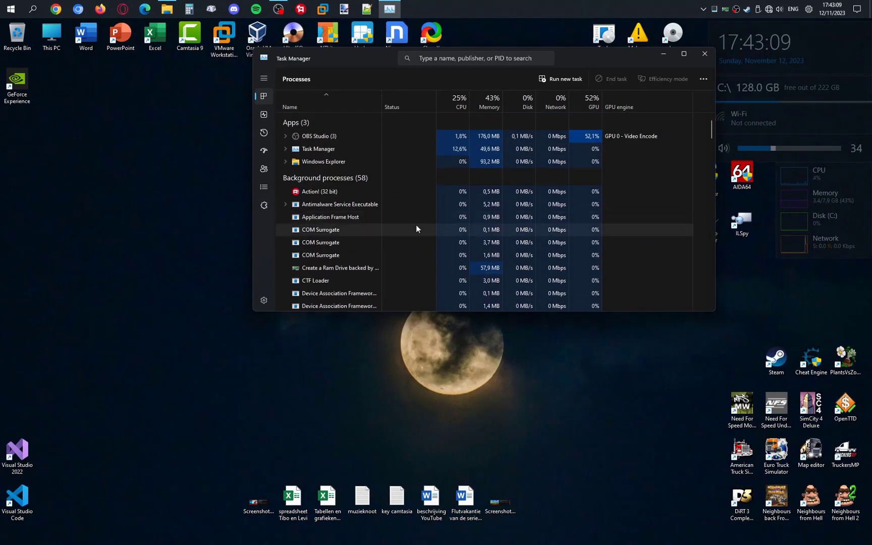
left_click(263, 121)
scroll(339, 176, "down", 4)
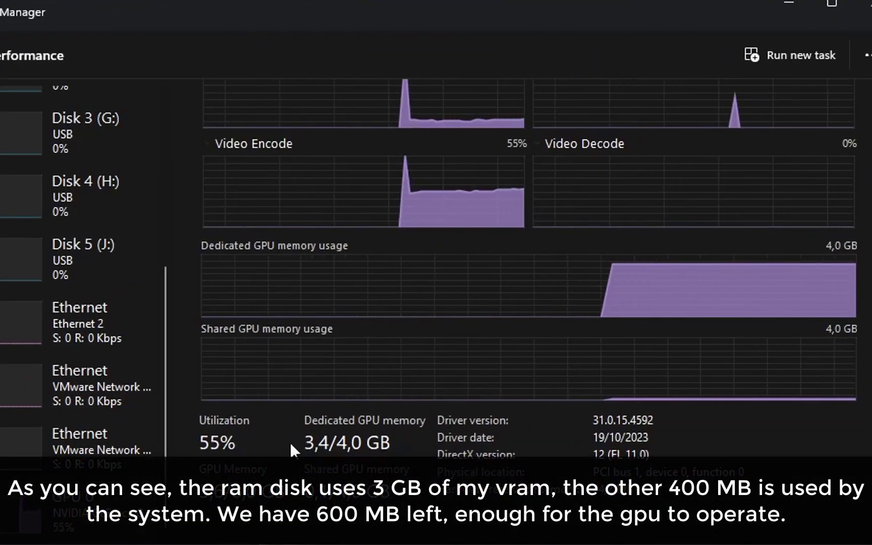
left_click(865, 6)
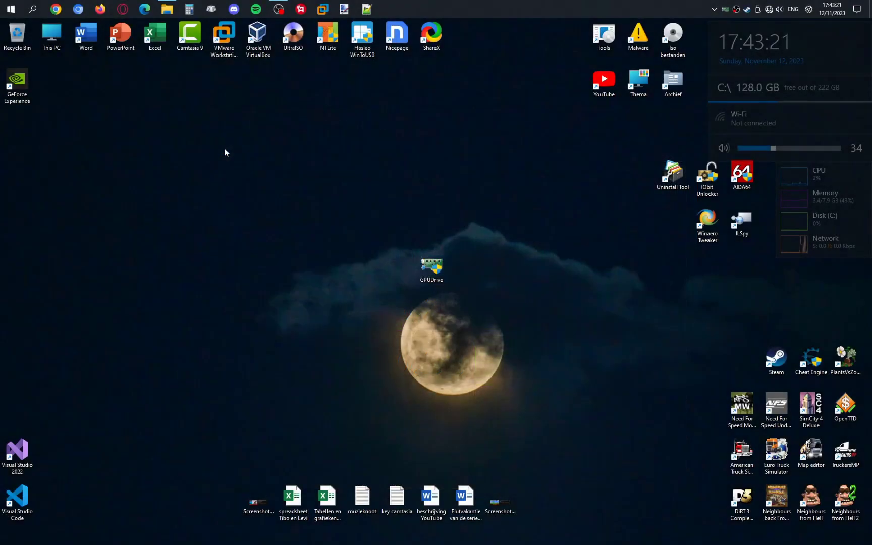
- Restore the This PC window and open Iso bestanden > Windows > Standaard Windows iso bestanden in a second File Explorer window
left_click(167, 9)
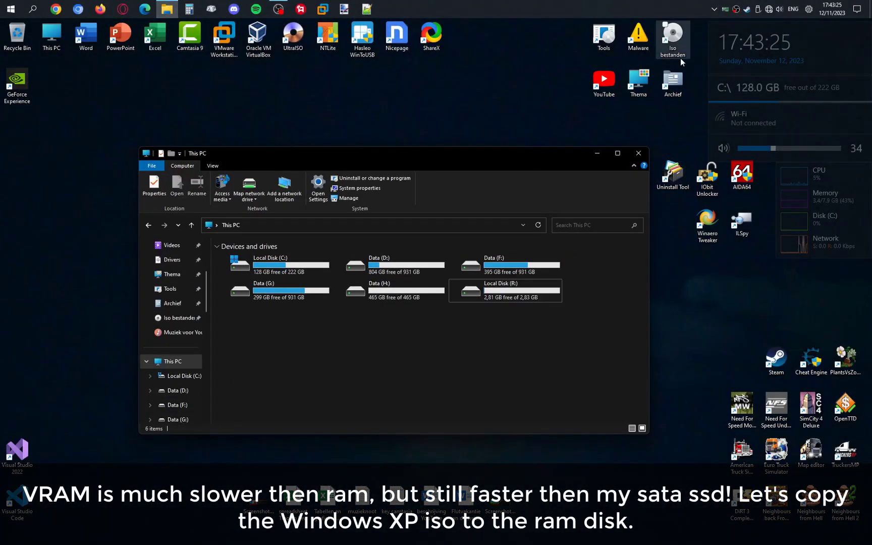
double_click(673, 35)
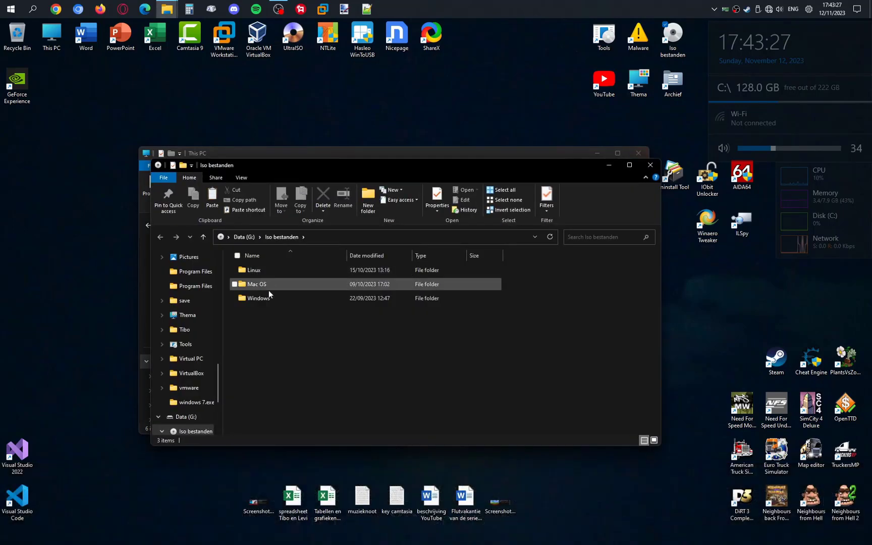
double_click(266, 299)
double_click(275, 313)
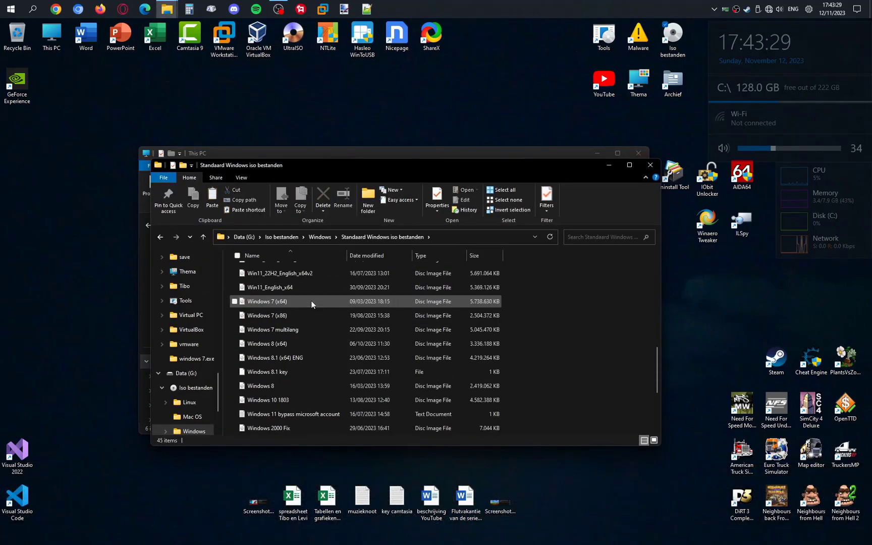
scroll(303, 343, "down", 10)
- Copy the Windows XP Engels disc image to Local Disk (R:), checking the transfer details while it copies
left_click(310, 400)
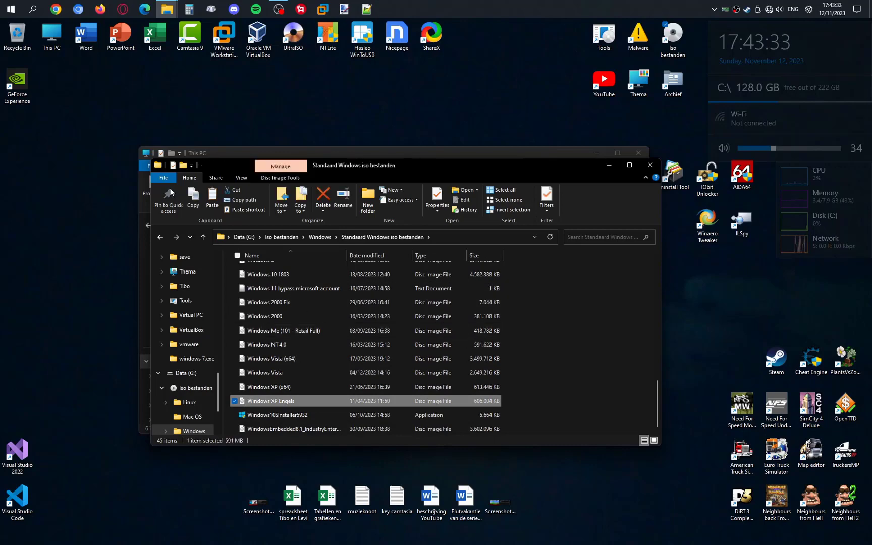
left_click_drag(375, 164, 614, 161)
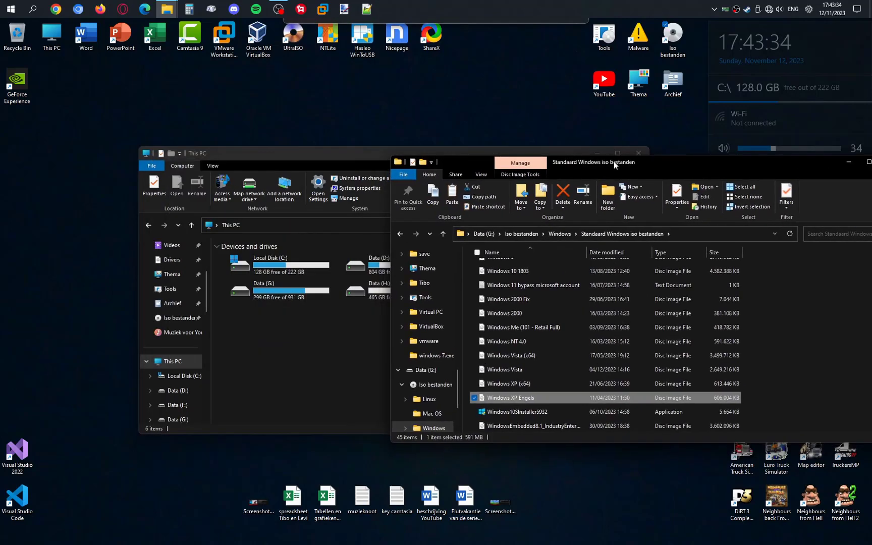
left_click(371, 161)
double_click(457, 297)
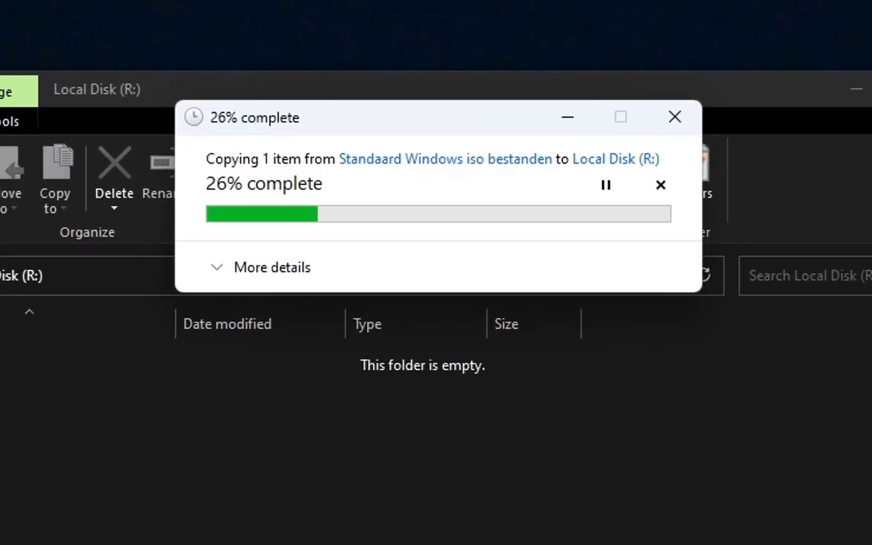
left_click(263, 267)
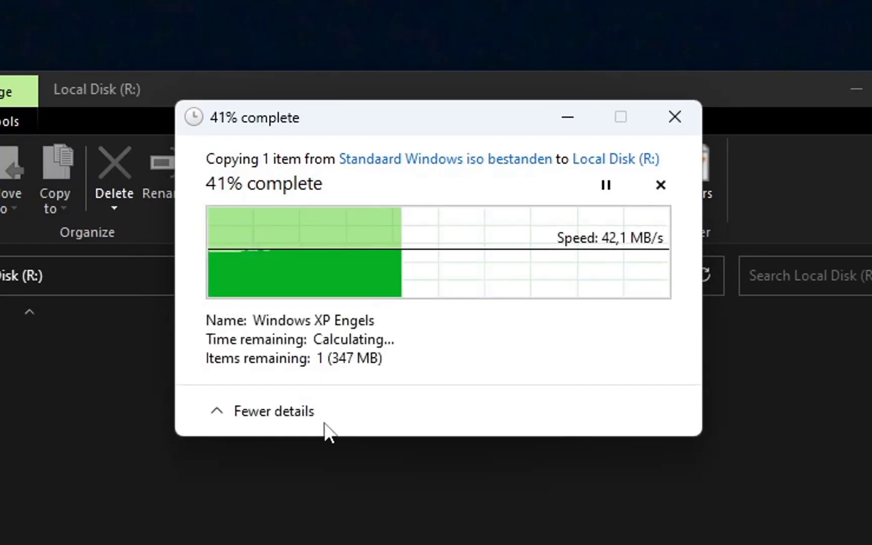
left_click(254, 416)
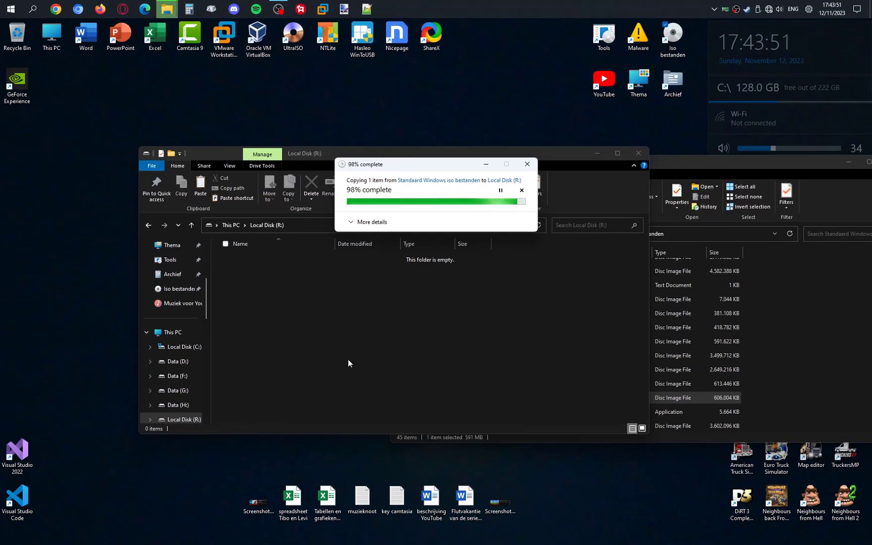
- Close the Local Disk (R:) window and clear the remaining File Explorer window from the desktop
left_click(650, 157)
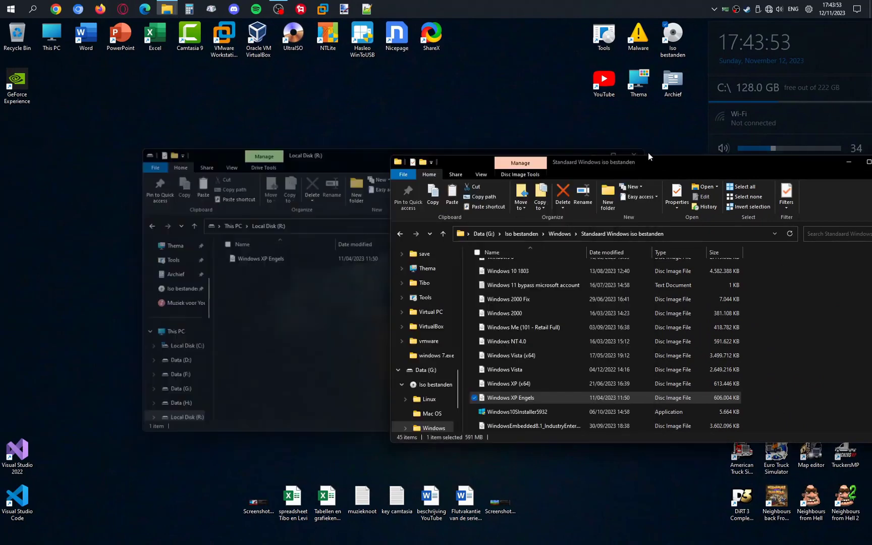
left_click_drag(650, 157, 447, 186)
key("super+d")
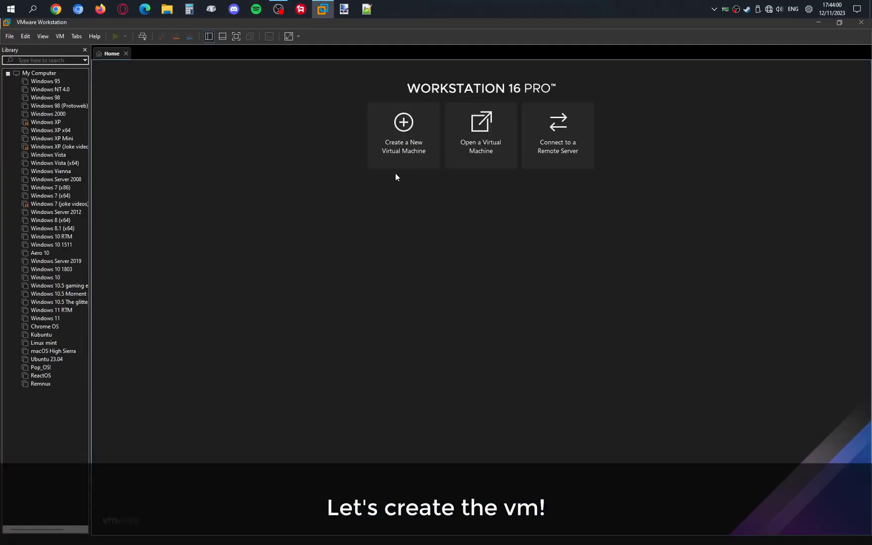
- Start a new virtual machine in VMware Workstation with Workstation 16.x compatibility, a blank hard disk and Windows XP Professional as guest
left_click(396, 160)
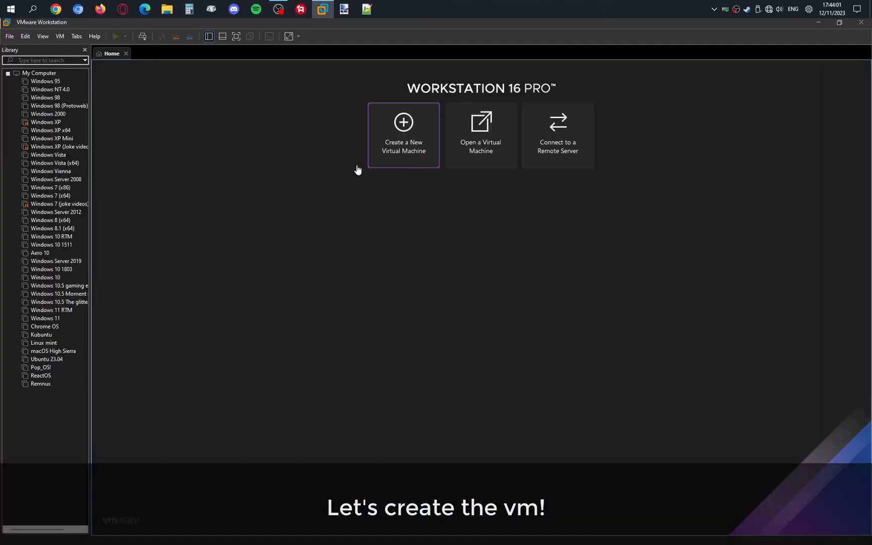
left_click(482, 371)
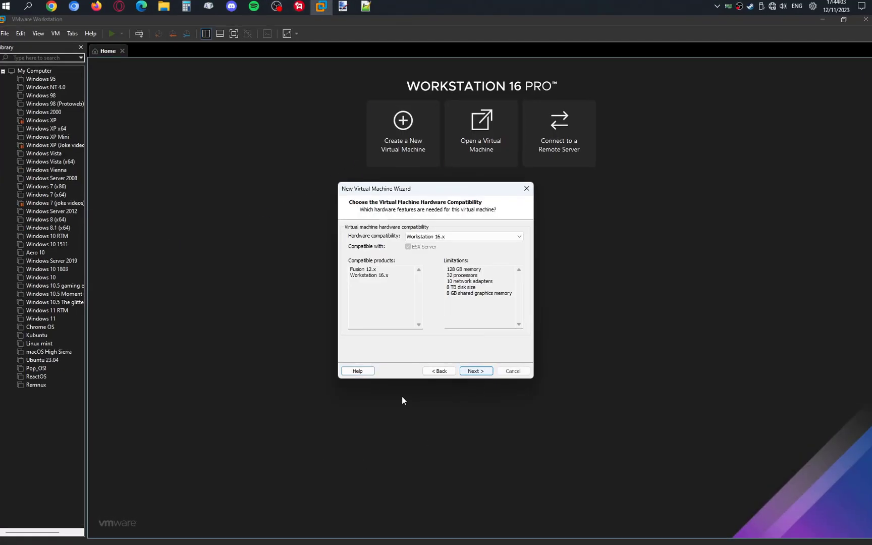
left_click(479, 370)
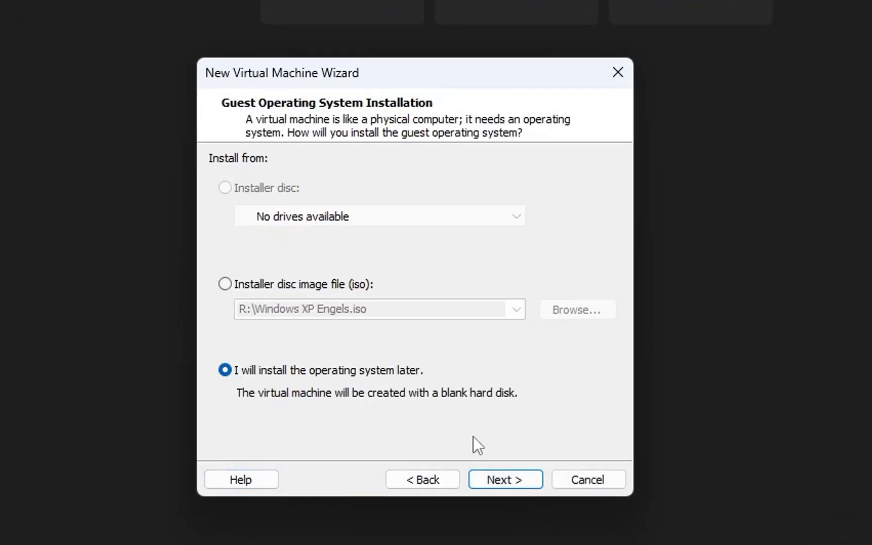
left_click(535, 474)
left_click(510, 480)
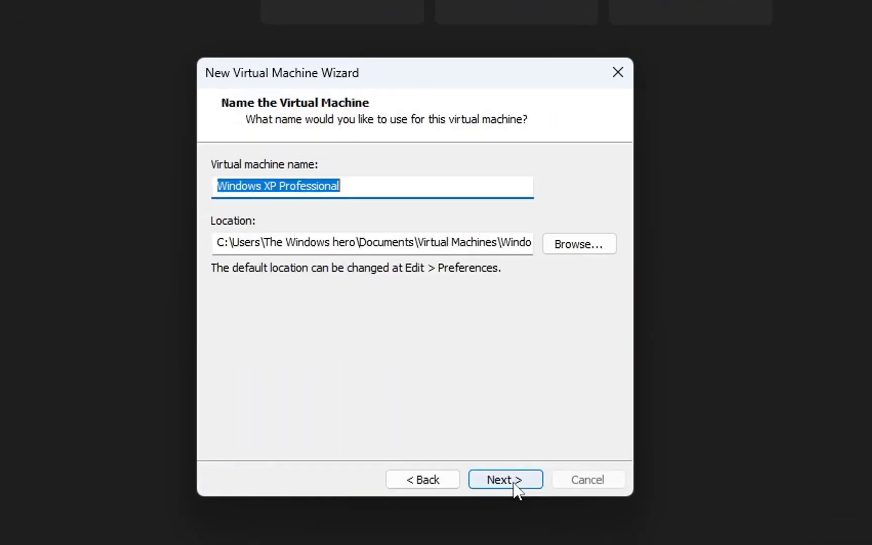
- Name the virtual machine Windows XP (VRAM) and give it one processor with two cores
left_click_drag(342, 185, 278, 185)
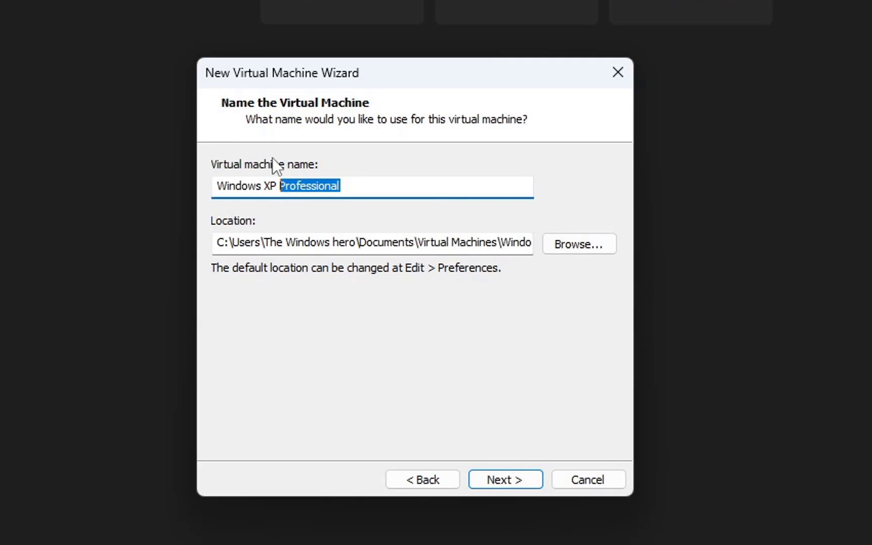
type("(VRAM")
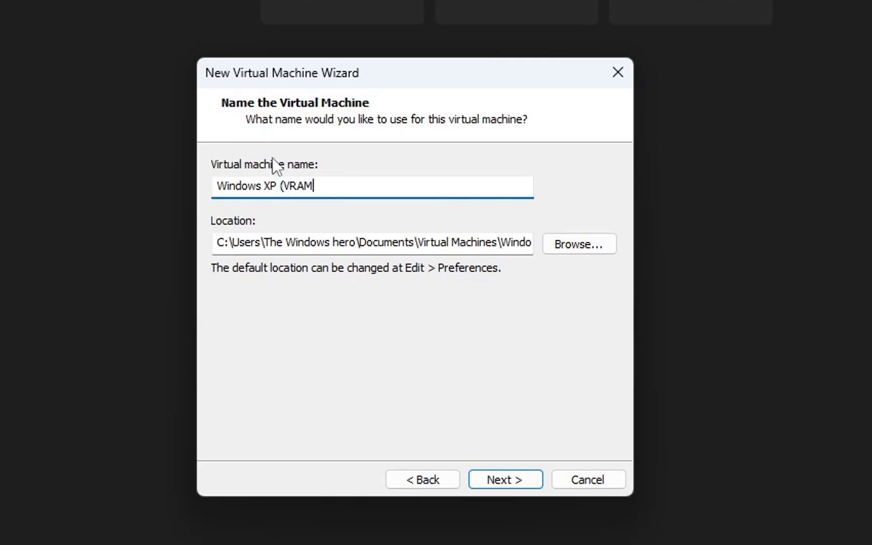
left_click(525, 480)
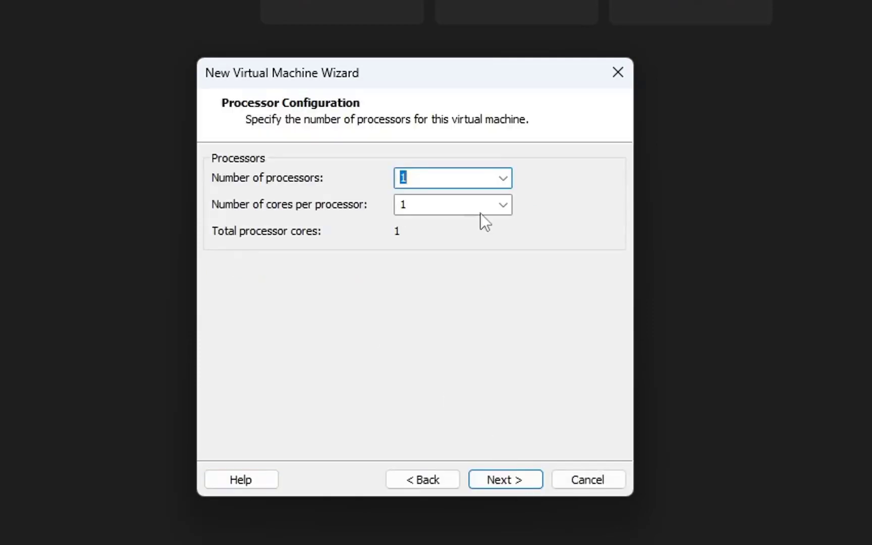
left_click(480, 204)
left_click(478, 236)
left_click(505, 480)
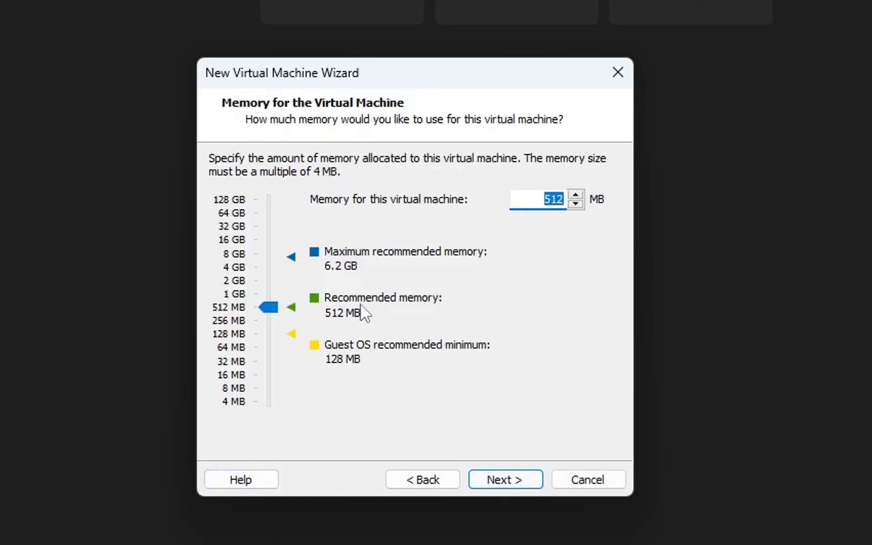
- Accept 512 MB of memory, NAT networking and the BusLogic controller, and specify a new 40 GB virtual disk stored as a single file
left_click(505, 479)
left_click(535, 478)
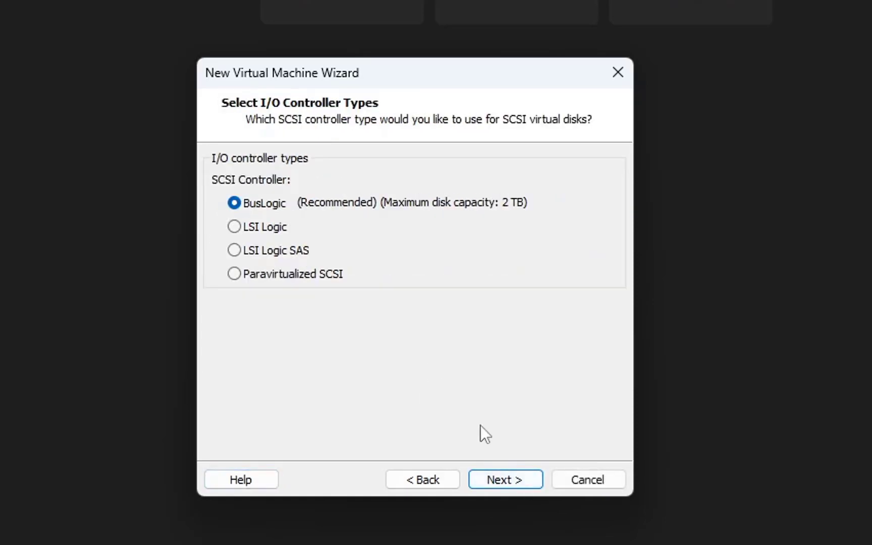
left_click(520, 480)
left_click(510, 479)
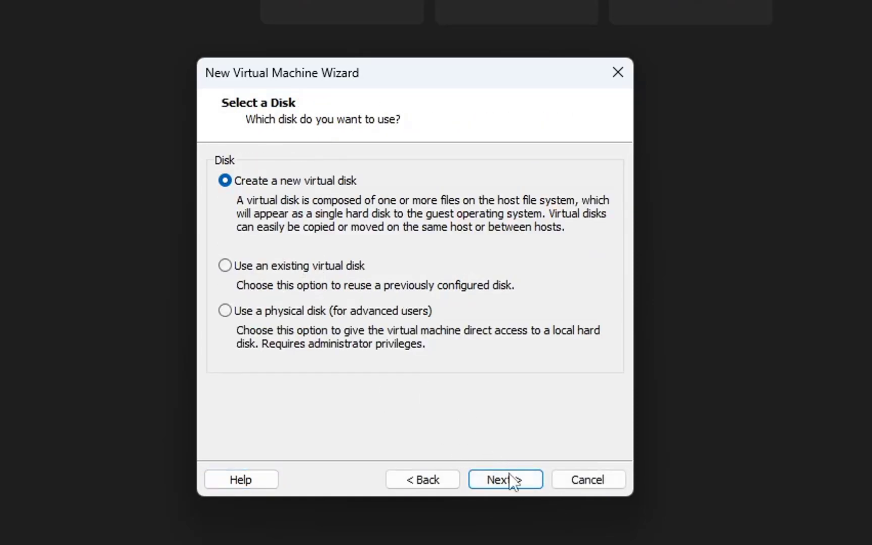
left_click(513, 480)
left_click(249, 310)
left_click(523, 478)
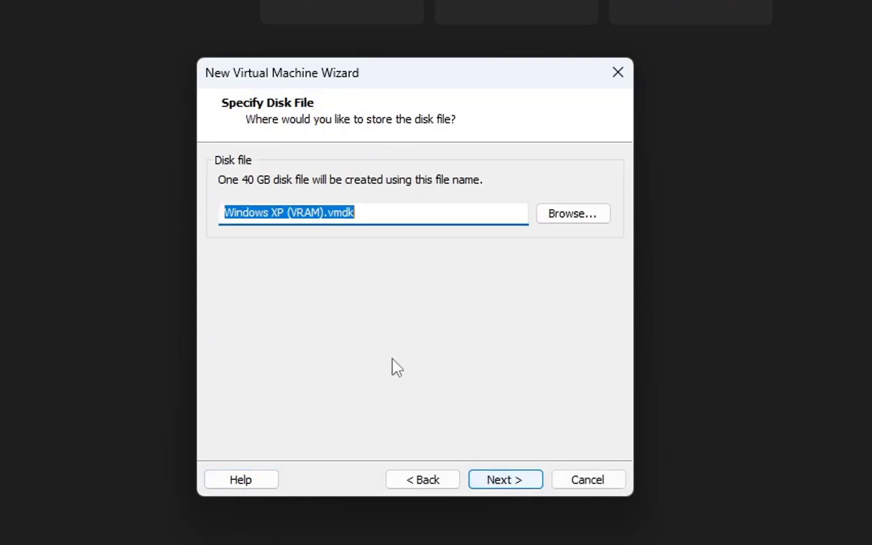
- Set the location of the Windows XP (VRAM).vmdk disk file to Local Disk (R:)
left_click(573, 214)
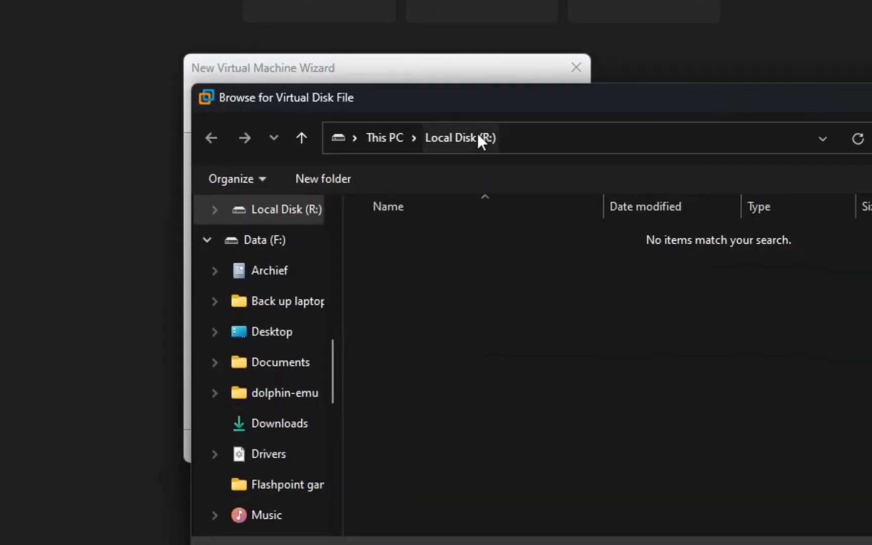
left_click(711, 475)
left_click(437, 404)
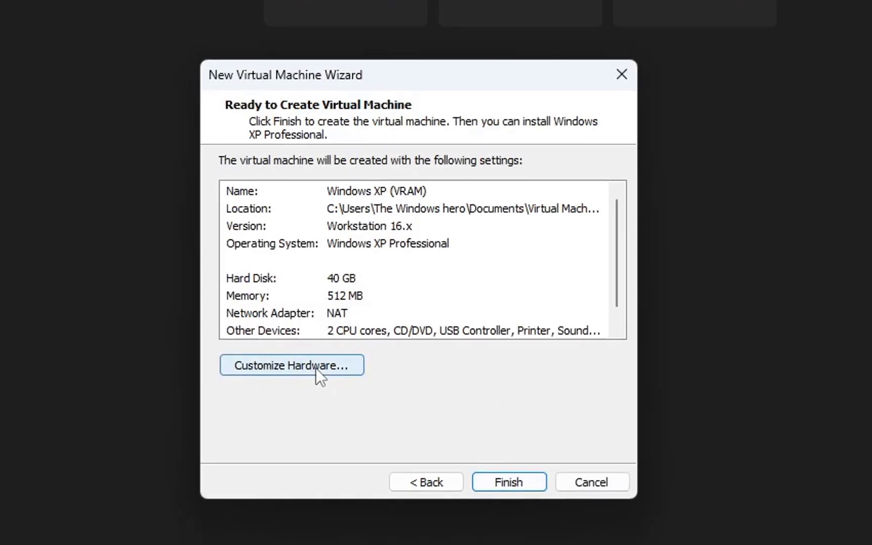
- Customize the hardware so the CD/DVD drive uses the Windows XP ISO image file from Local Disk (R:)
left_click(316, 368)
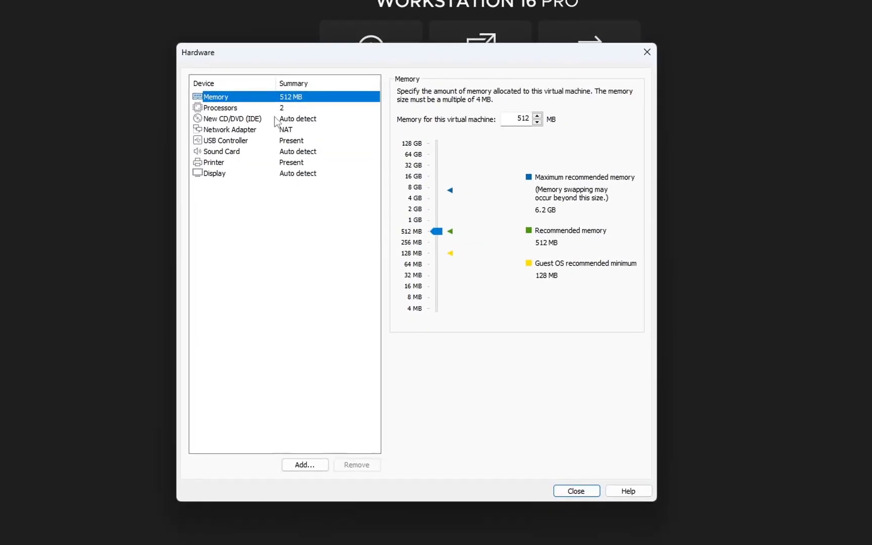
left_click(280, 118)
left_click(453, 172)
left_click(618, 187)
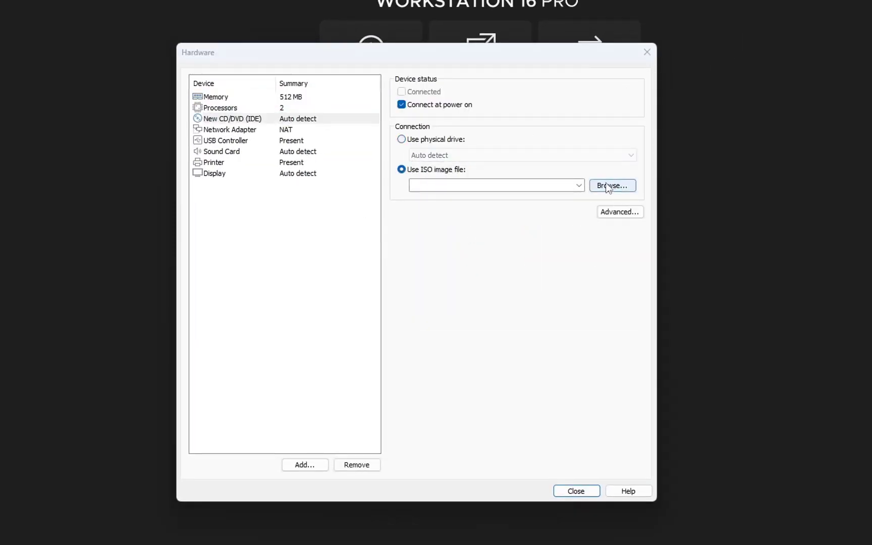
left_click(379, 166)
left_click(679, 425)
left_click(576, 491)
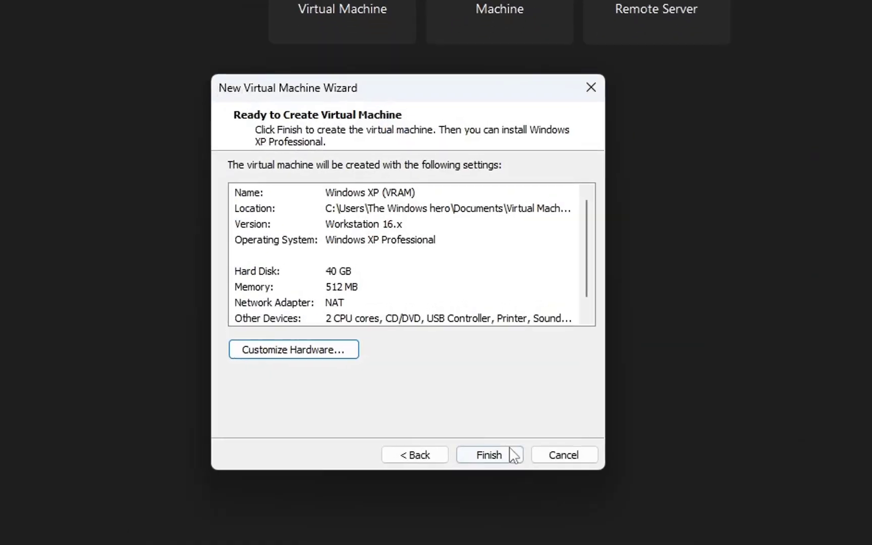
- Finish creating the virtual machine, power it on and show it in full screen
left_click(510, 455)
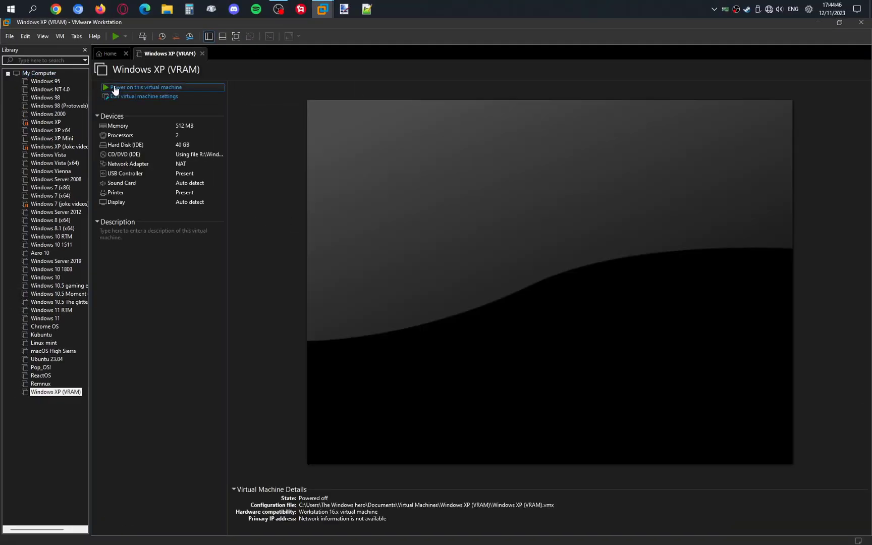
left_click(151, 89)
left_click(240, 38)
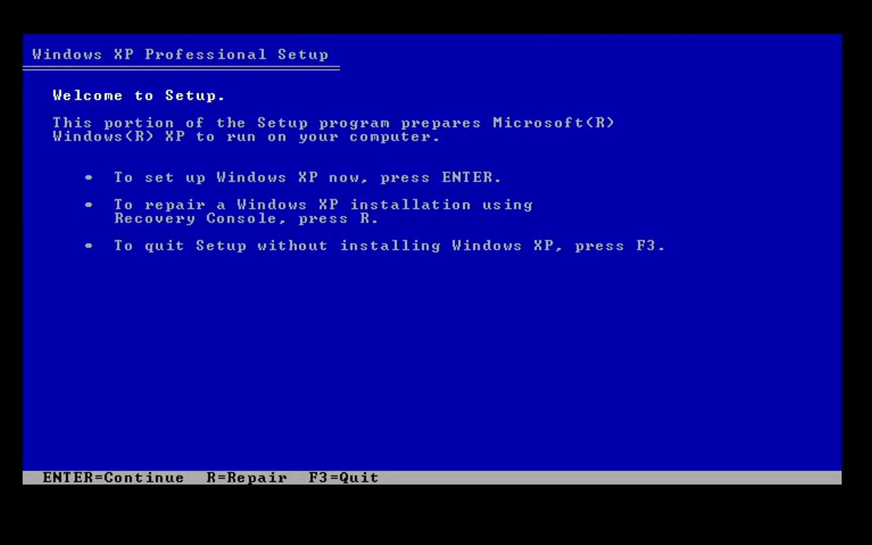
- Start Windows XP Setup, accept the license agreement, format the new partition with NTFS and restart the virtual machine
key("Return")
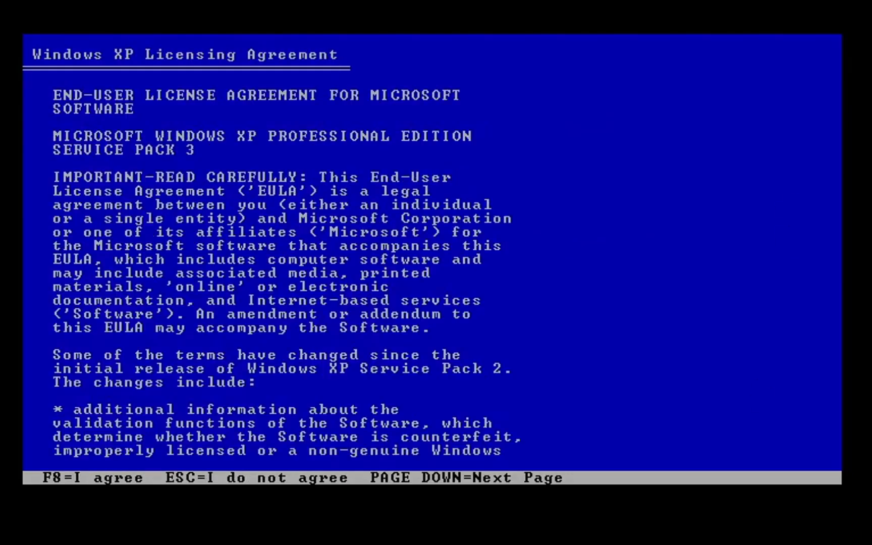
key("F8")
key("Return")
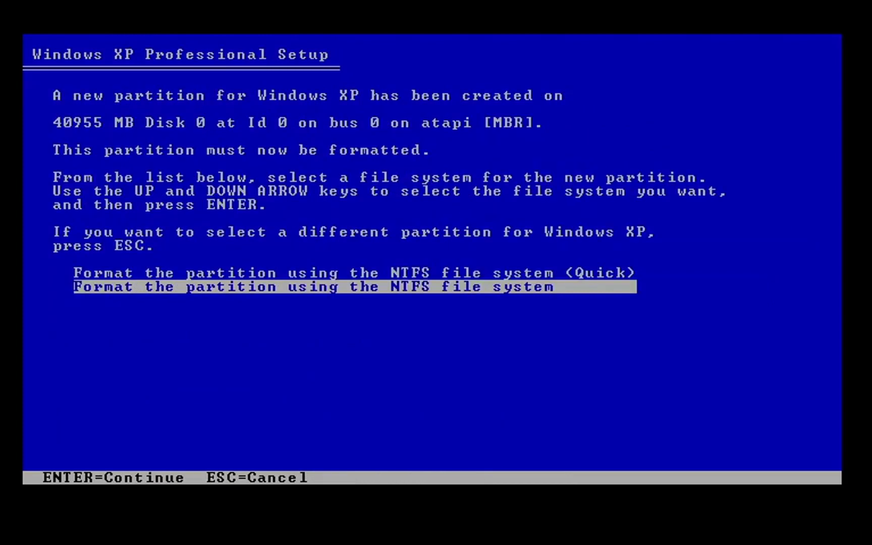
key("Return")
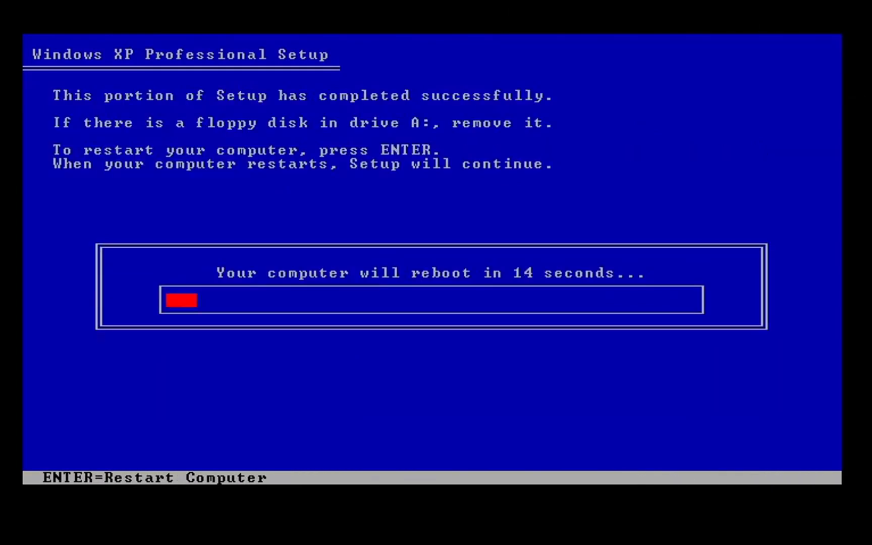
key("Return")
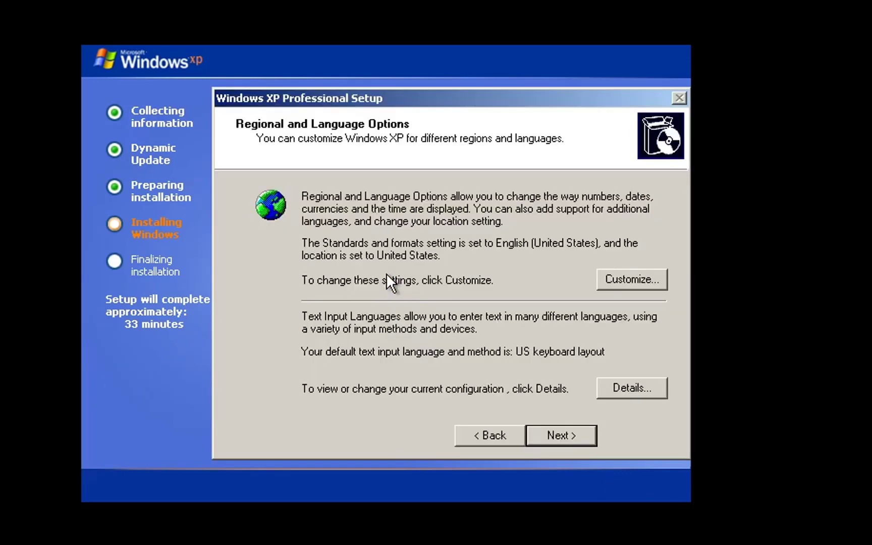
- Add Dutch (Belgium) with the Belgian (Period) keyboard as an input language in the regional and language options
left_click(655, 279)
left_click(234, 82)
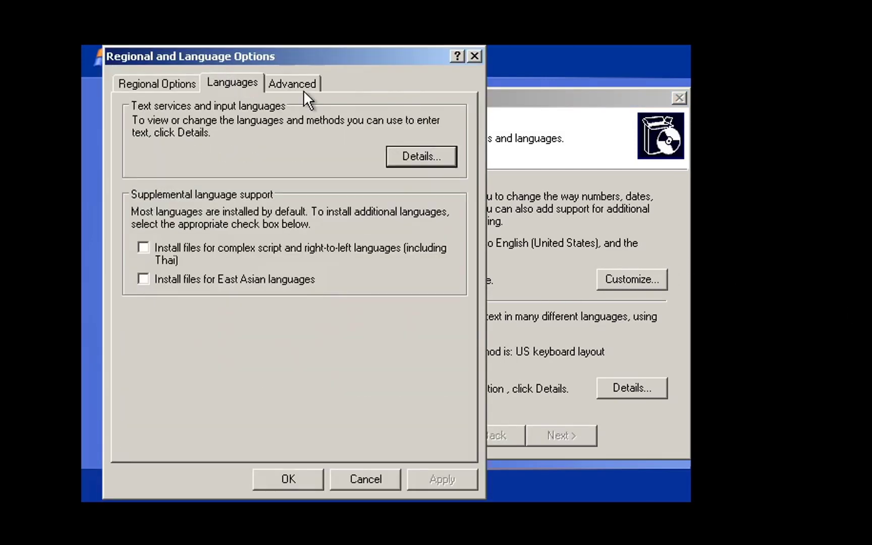
left_click(419, 155)
left_click(419, 309)
left_click(263, 144)
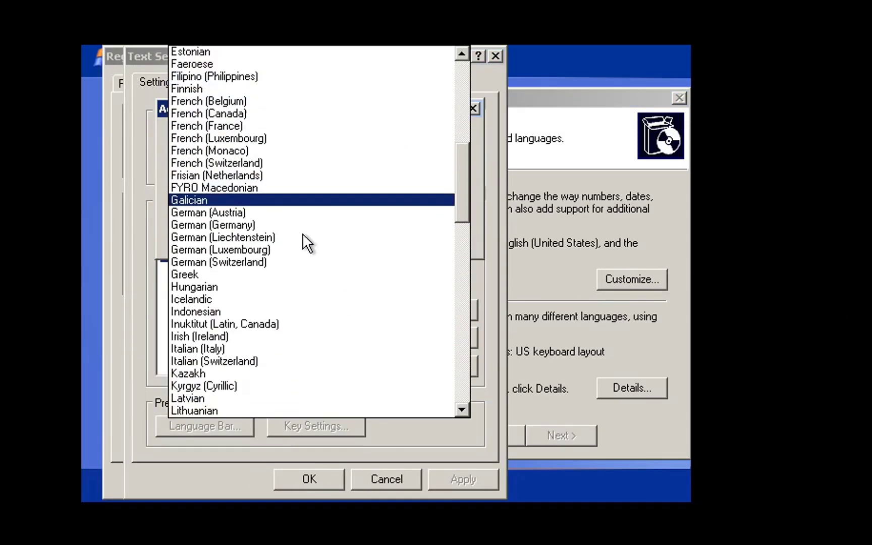
scroll(302, 233, "down", 20)
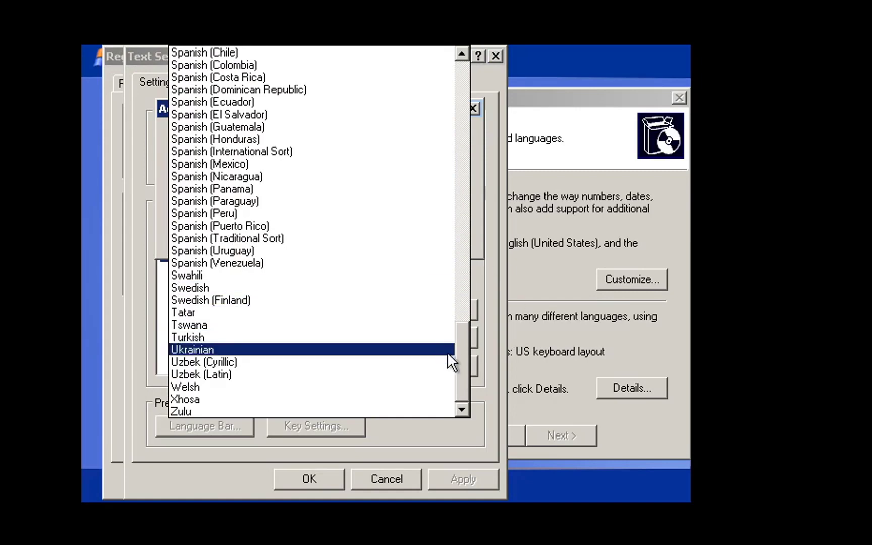
scroll(405, 117, "up", 20)
left_click(223, 189)
left_click(346, 236)
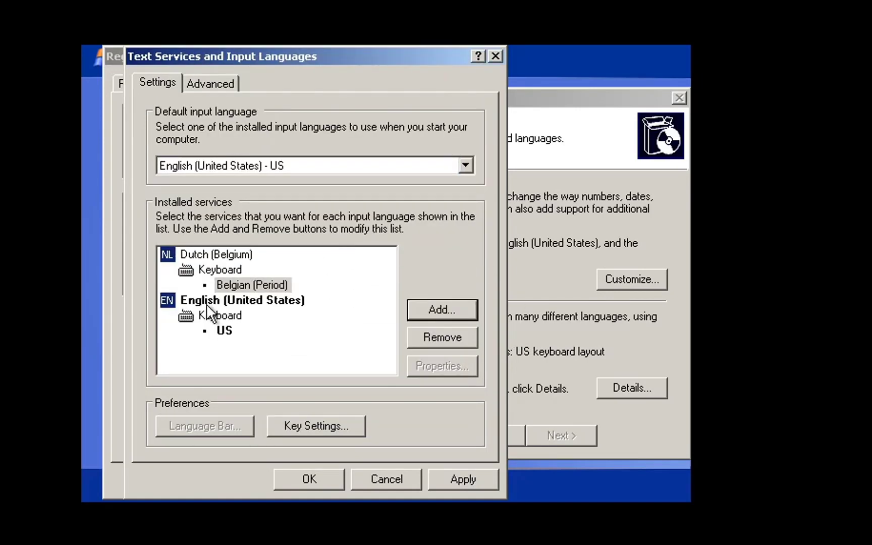
- Remove the English (United States) input language and apply the regional and language settings
left_click(207, 301)
left_click(439, 337)
left_click(457, 475)
left_click(419, 328)
left_click(323, 479)
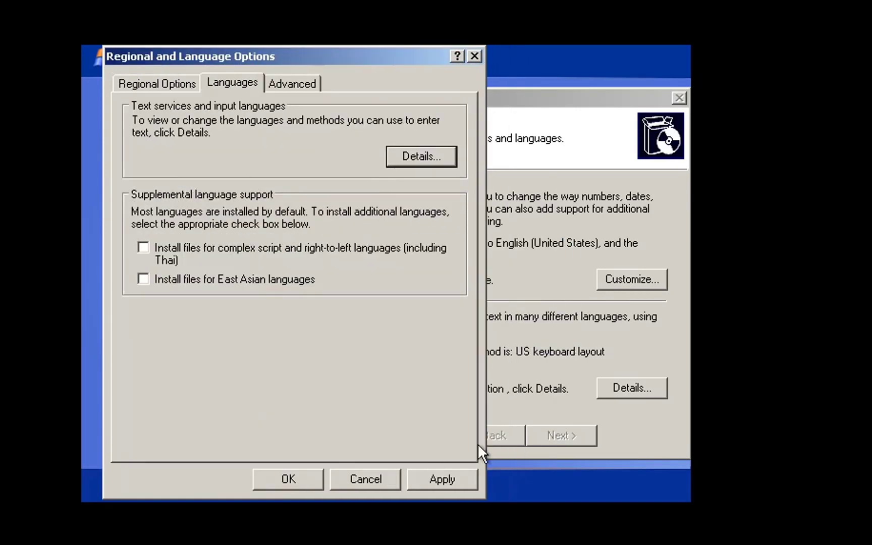
left_click(294, 477)
- Continue to the software personalization page, enter the owner's name and set the organization to "Microsoft :)"
left_click(573, 444)
type("Th")
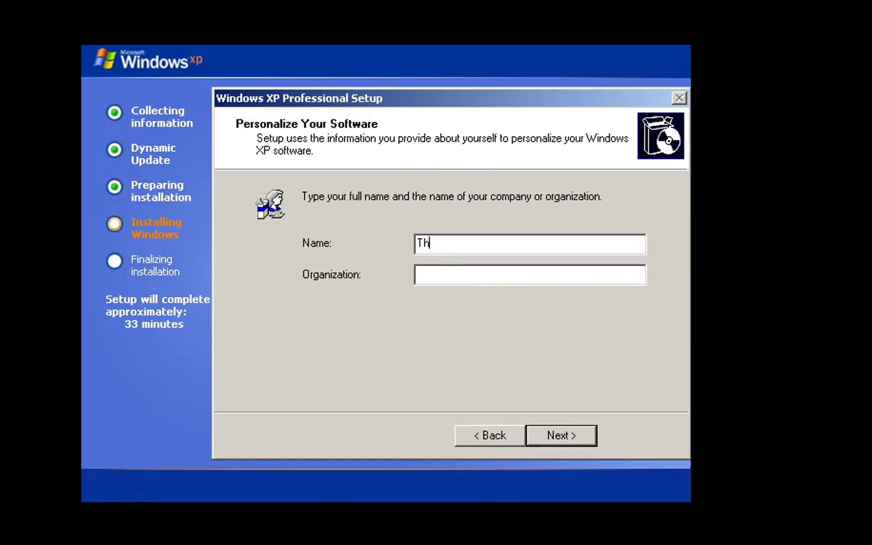
type("e Windows hero")
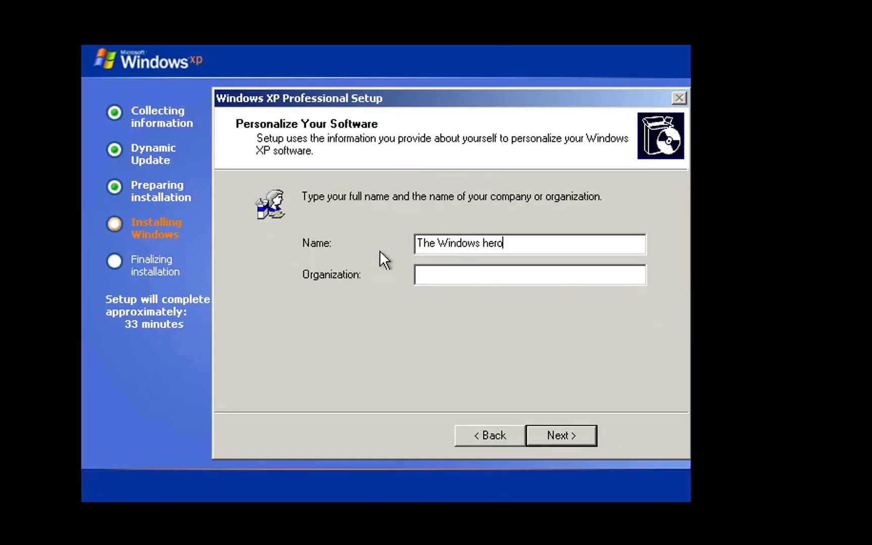
left_click(440, 279)
type("Microsoft ")
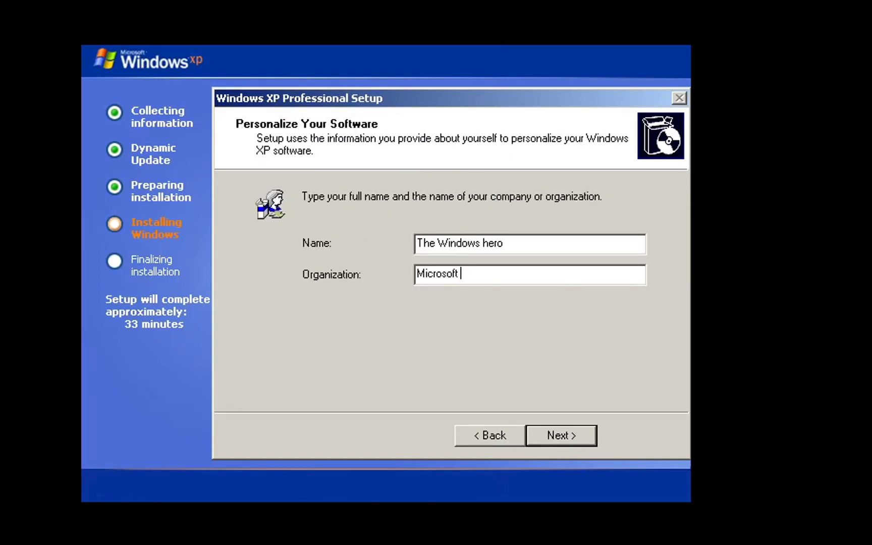
type(":)")
left_click(559, 431)
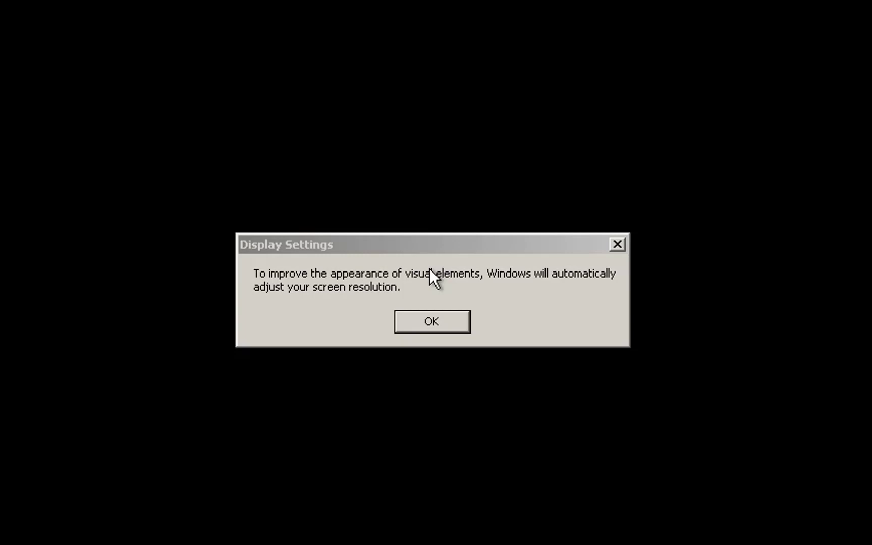
- Accept the automatic screen resolution adjustment in the display settings prompts
left_click(438, 324)
left_click(281, 110)
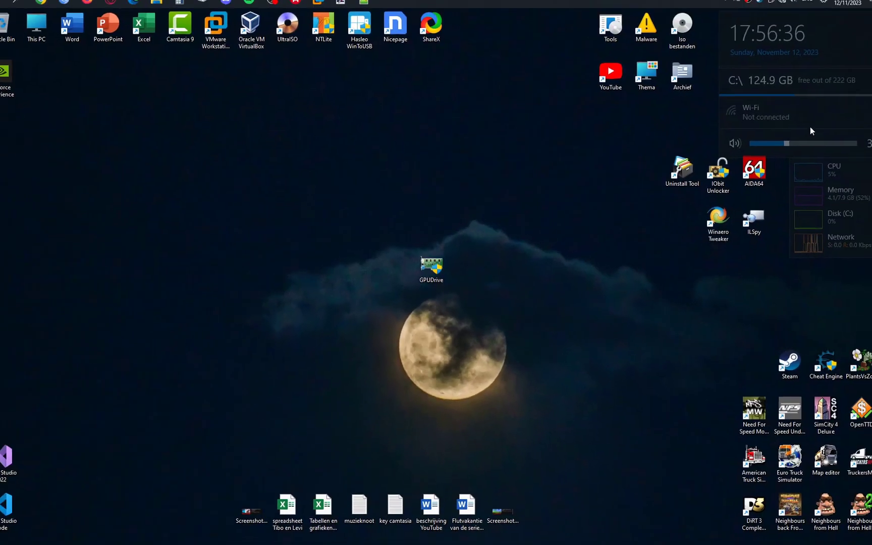
left_click_drag(808, 144, 838, 148)
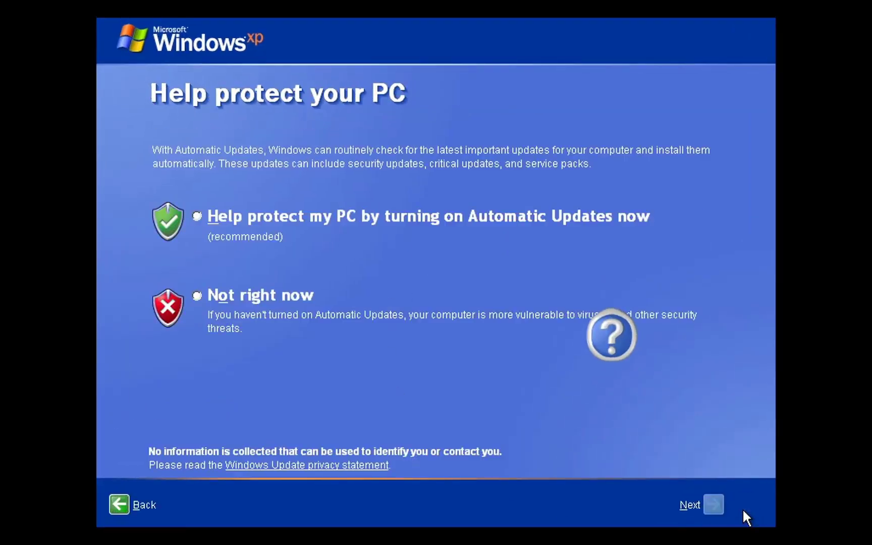
- Choose not to turn on Automatic Updates right now and decline online registration with Microsoft
left_click(212, 299)
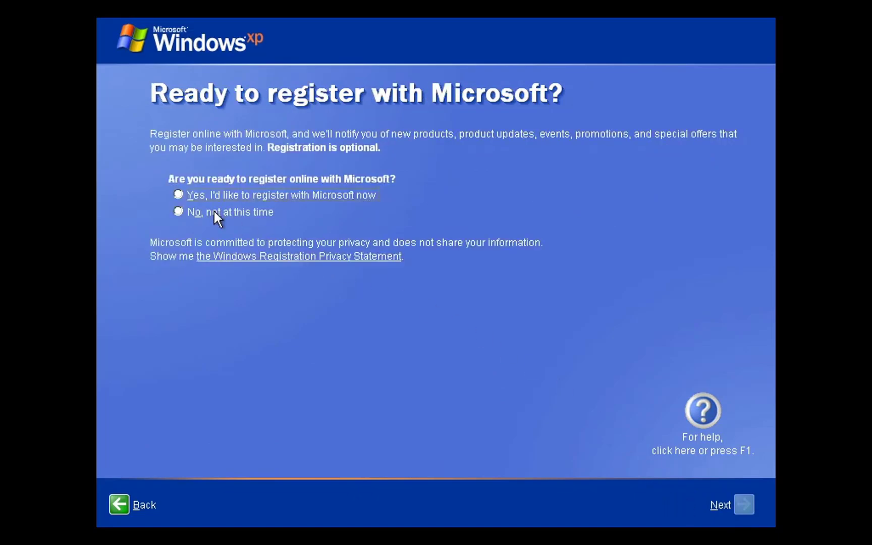
left_click(181, 204)
left_click(746, 504)
- Enter the name of the first user account and finish the Windows XP setup
type("T")
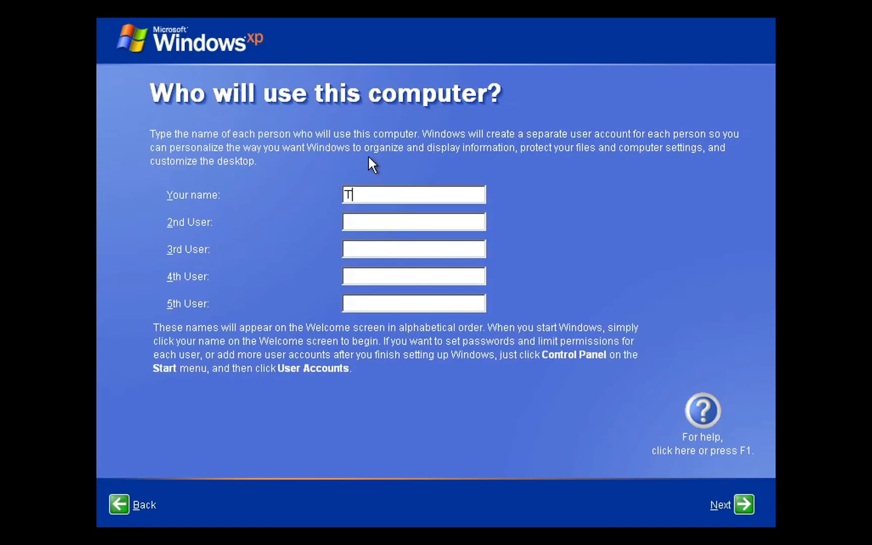
type("he Windows hero")
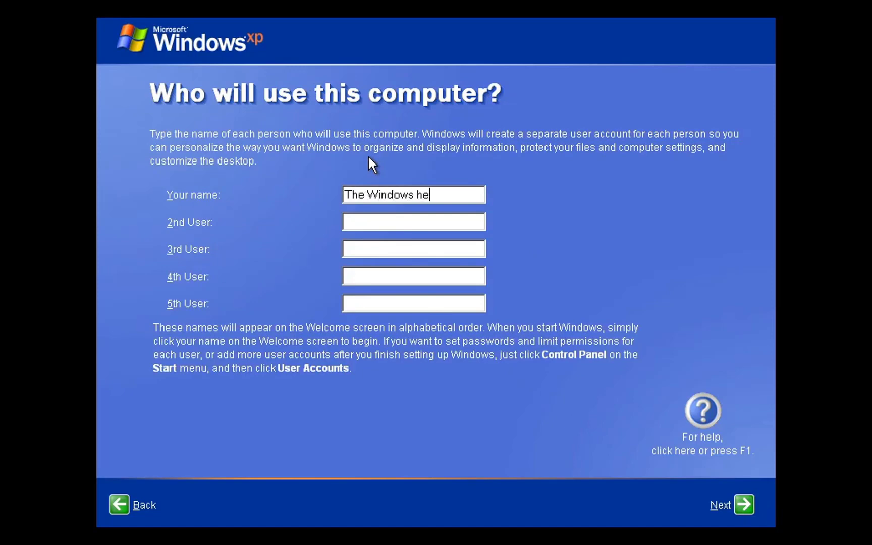
left_click(743, 504)
left_click(750, 512)
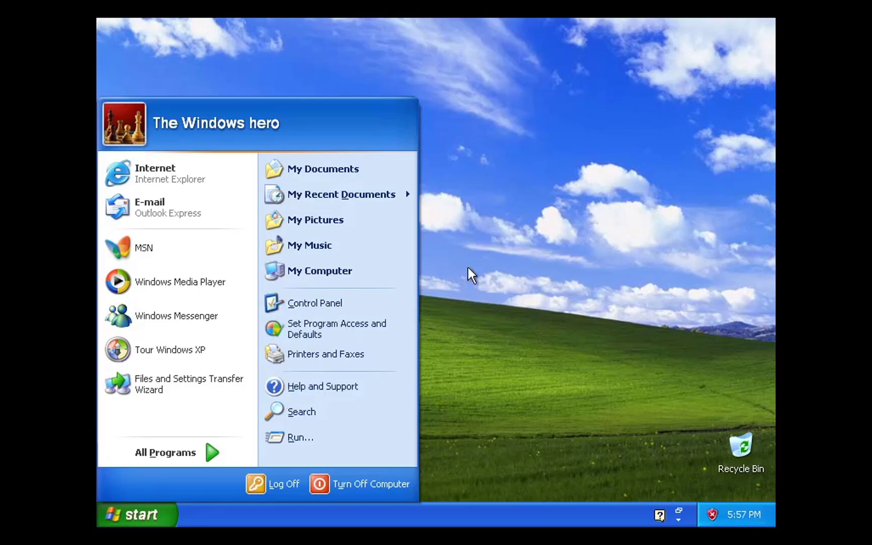
- Close the Start menu and enable Show Quick Launch in the Windows XP taskbar properties
left_click(533, 251)
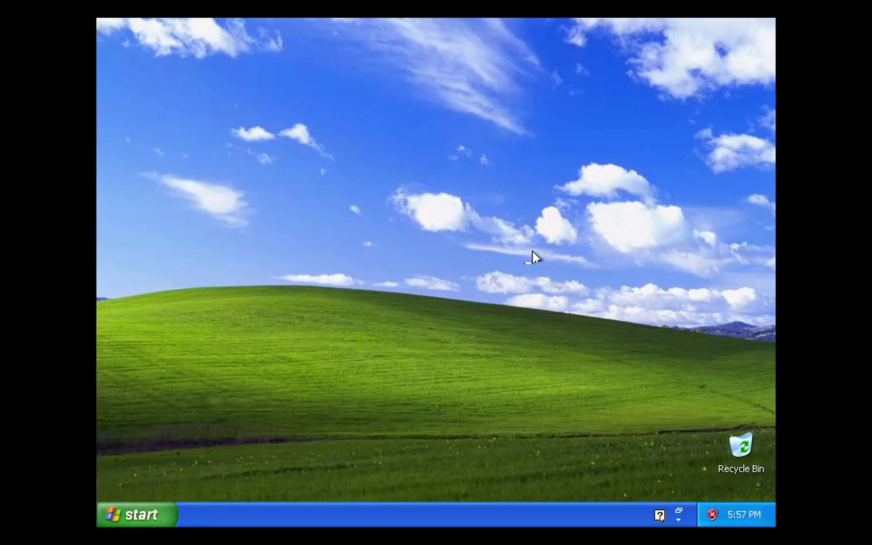
right_click(197, 508)
left_click(238, 494)
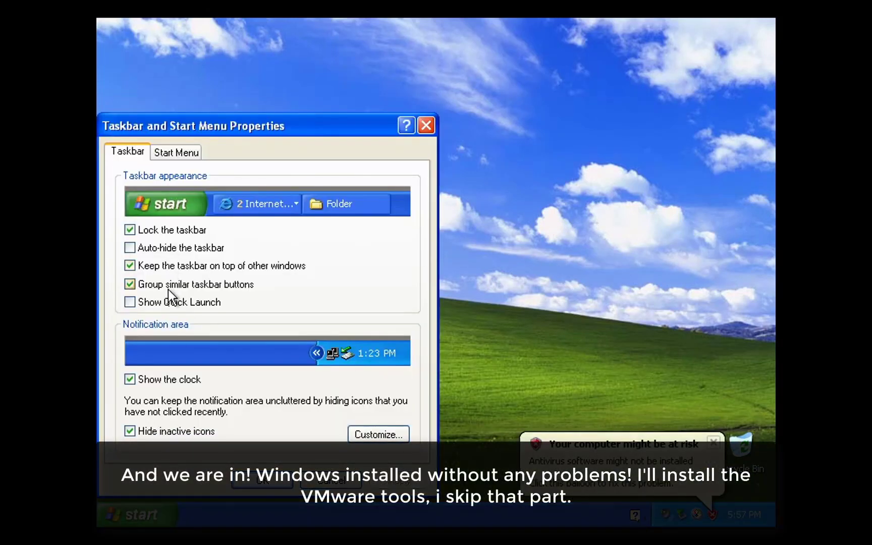
left_click(172, 302)
left_click(394, 482)
left_click(262, 481)
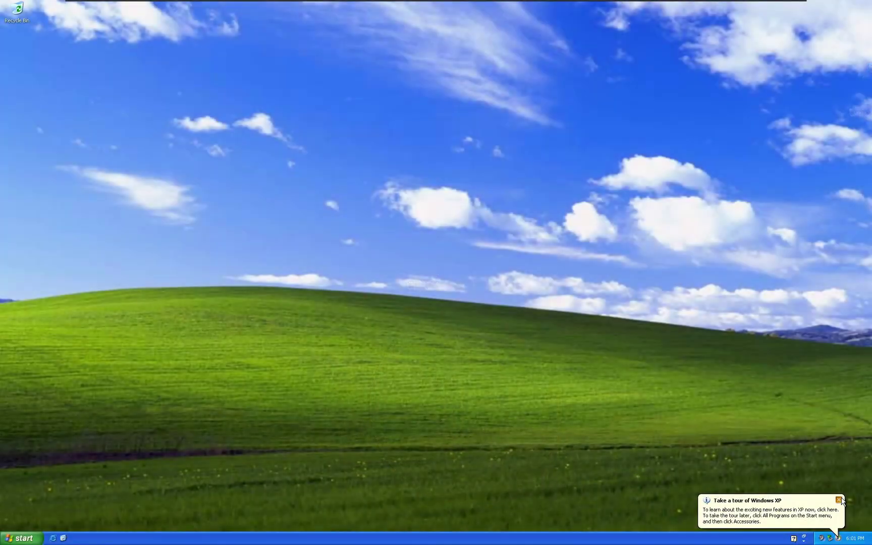
- Dismiss the Windows XP tour notification and check the used and free space in the properties of Local Disk (C:)
left_click(839, 500)
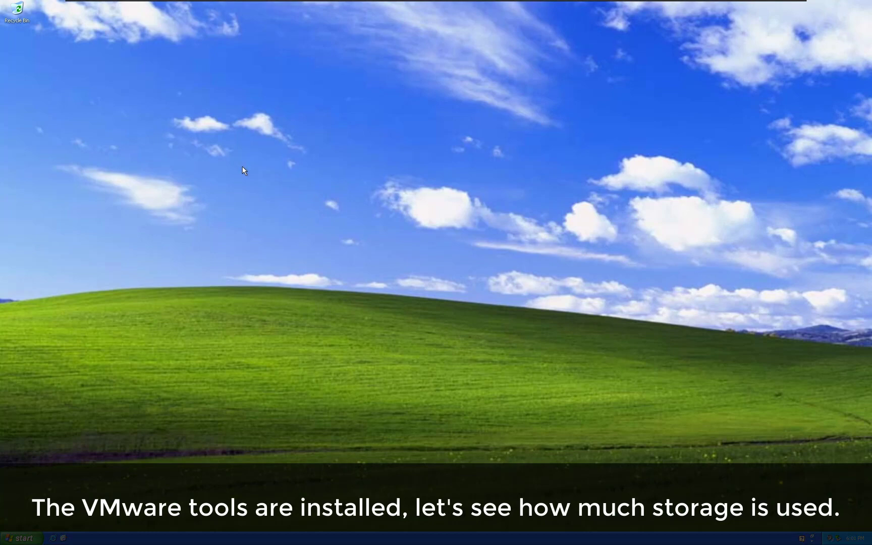
right_click(241, 166)
key("super")
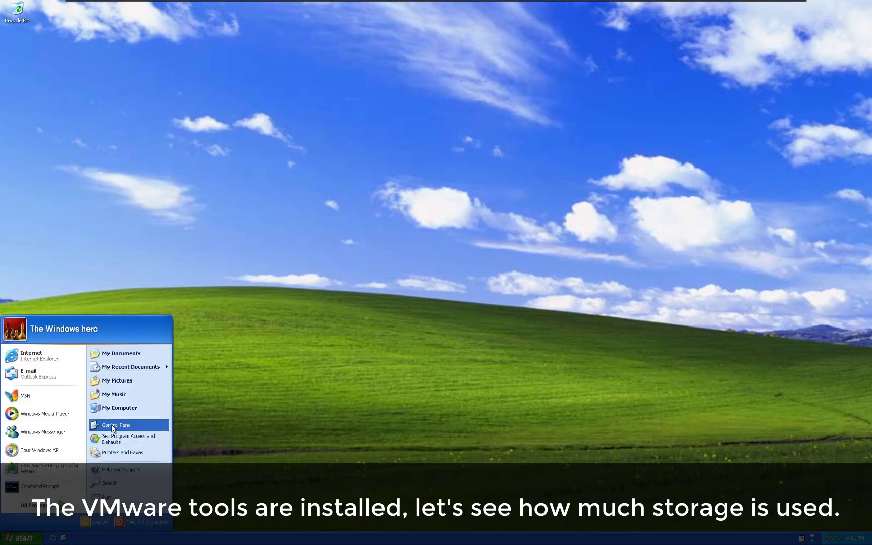
left_click(111, 410)
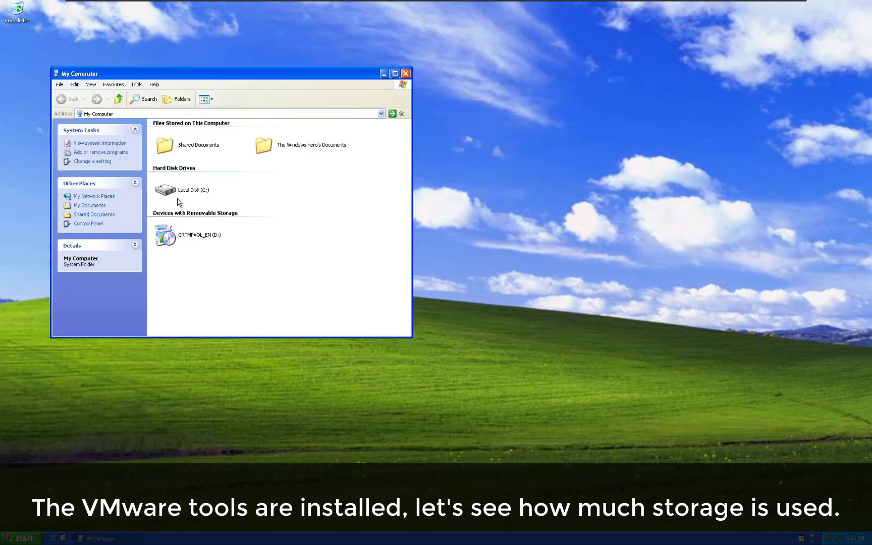
right_click(182, 193)
left_click(209, 276)
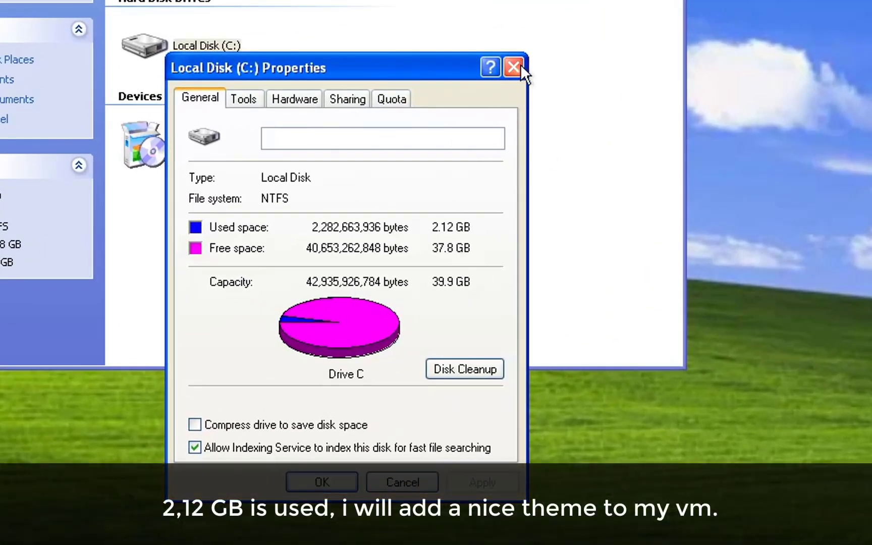
left_click(514, 66)
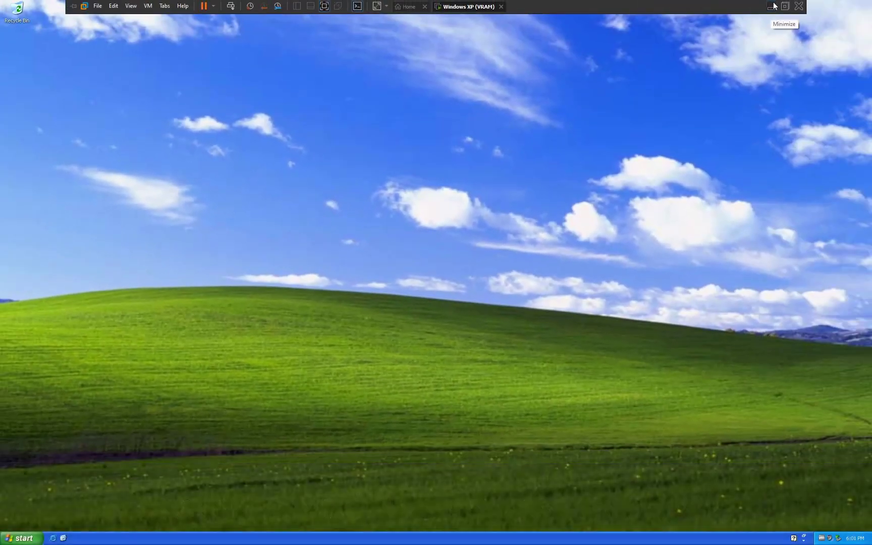
- Switch to the host's File Explorer and copy Snowy Forest.jpg from the "Achtergronden voor vm" folder in Pictures
left_click(776, 6)
left_click(171, 8)
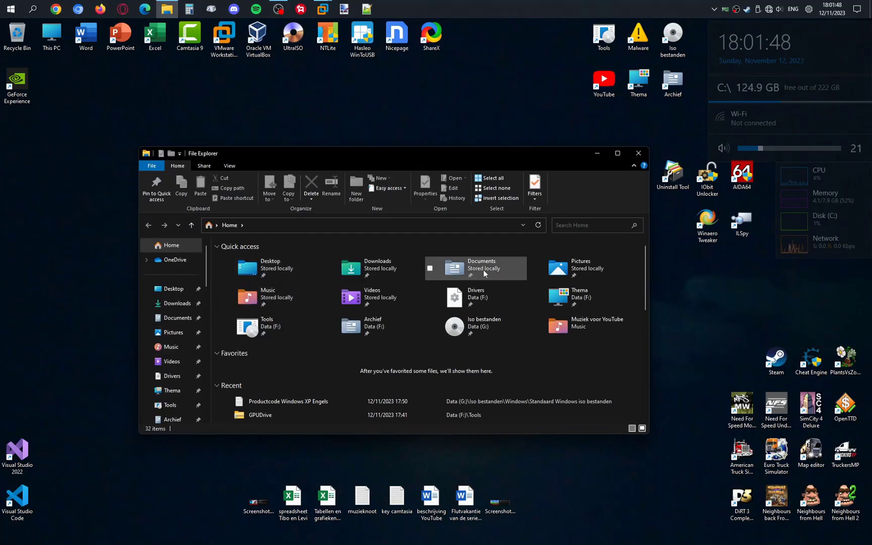
double_click(618, 268)
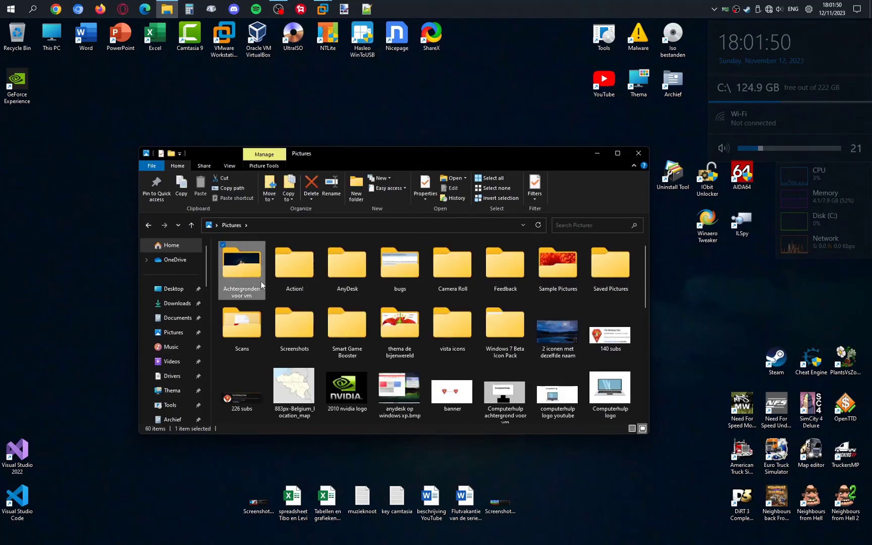
double_click(262, 281)
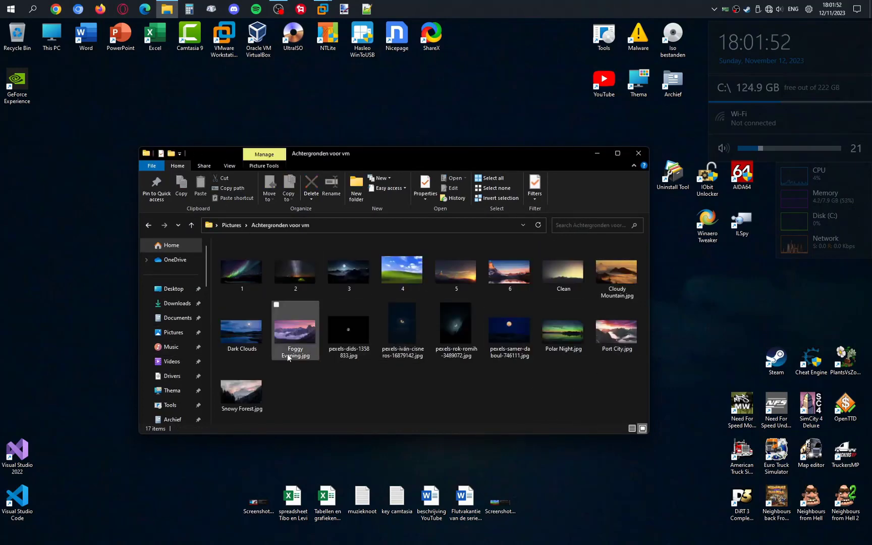
left_click(241, 391)
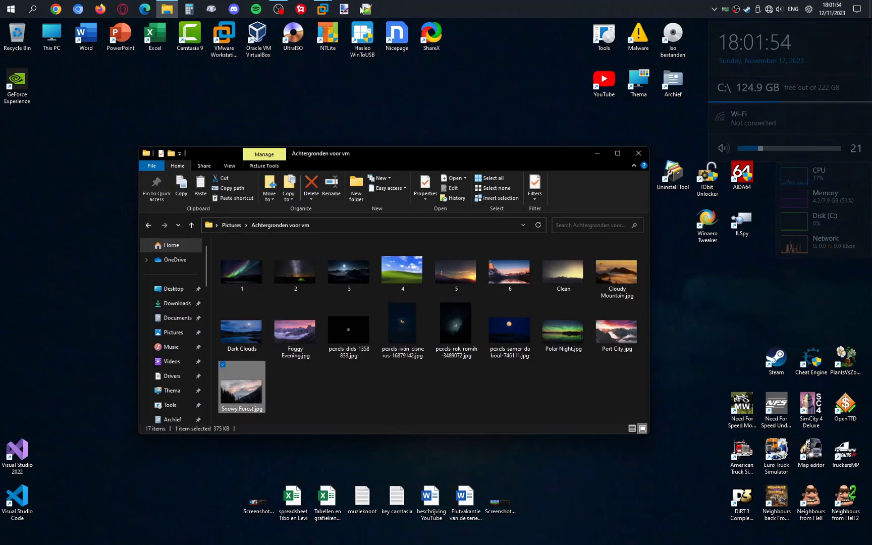
- Return to the Windows XP virtual machine in VMware and paste the copied image into the My Pictures folder
left_click(323, 9)
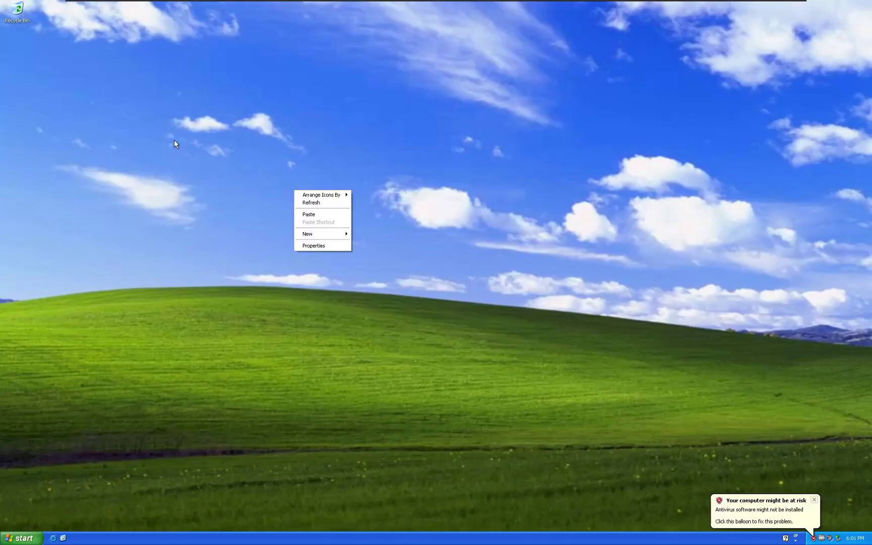
left_click(175, 141)
left_click(14, 536)
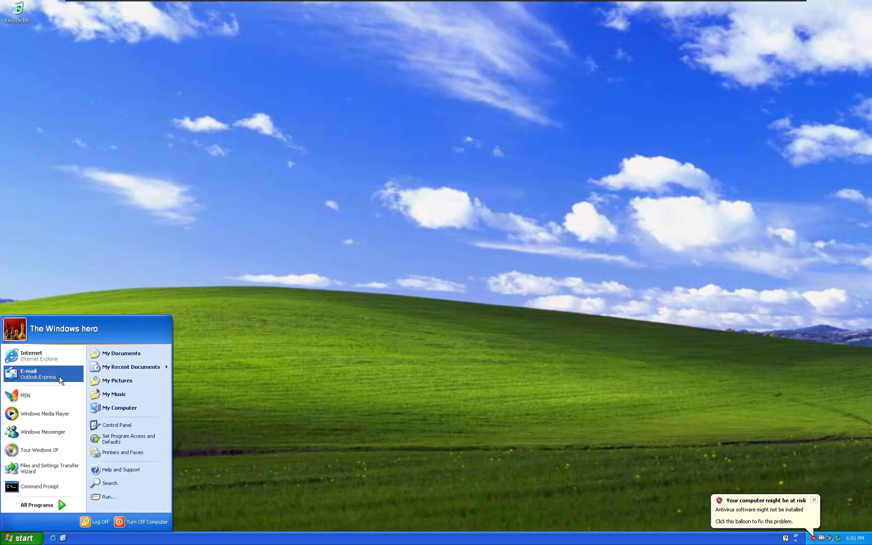
left_click(123, 390)
right_click(213, 109)
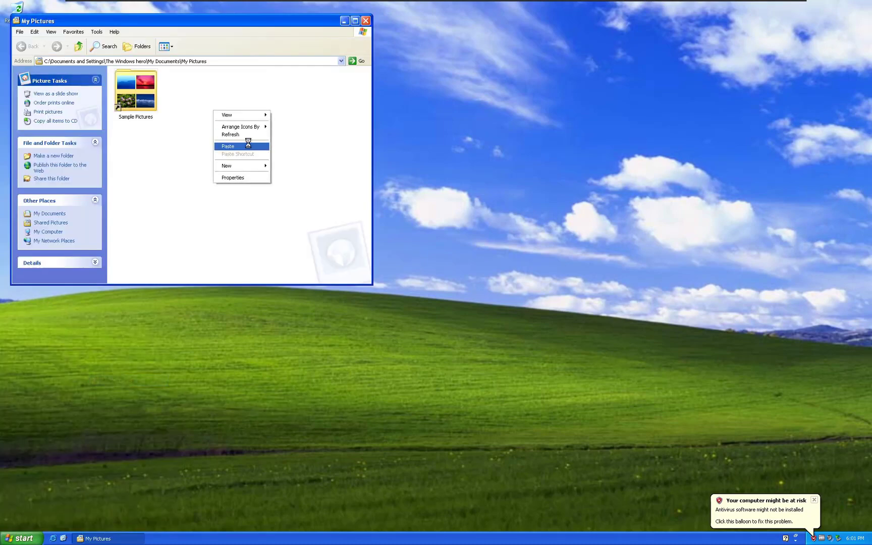
left_click(246, 142)
- Set the Snowy Forest picture as the desktop background and close the My Pictures window
right_click(195, 85)
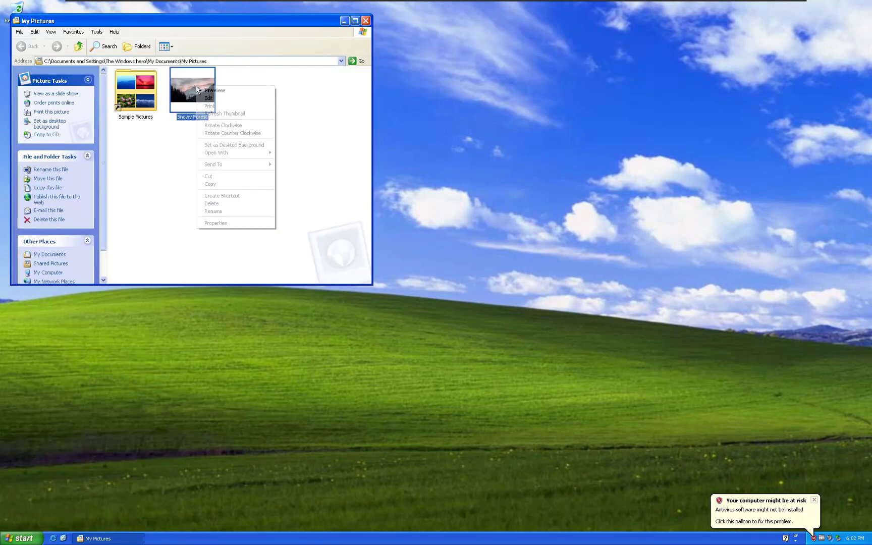
left_click(243, 146)
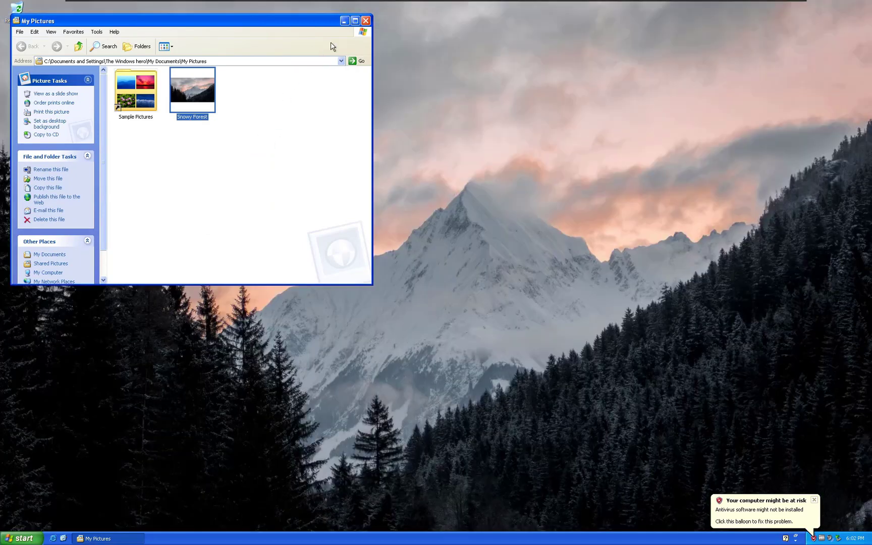
left_click(366, 22)
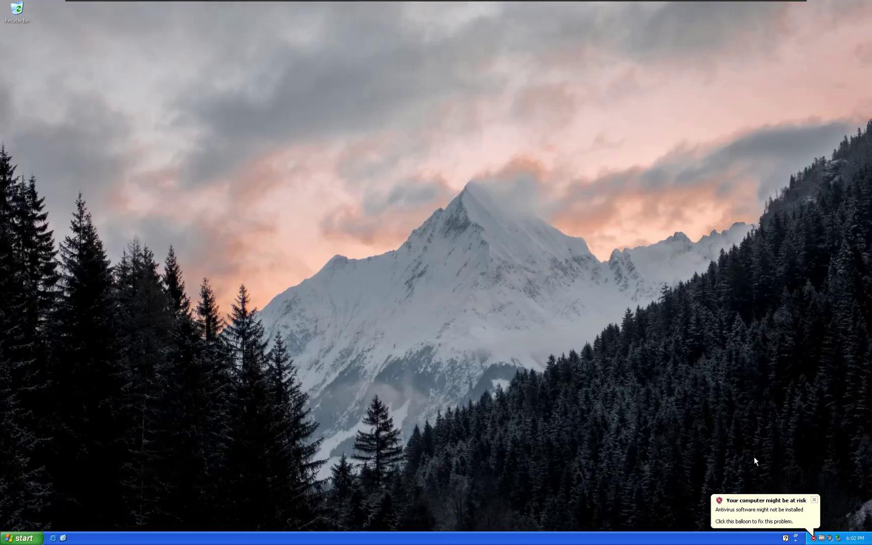
- Dismiss the security warning balloon and run winver to check the installed Windows version
left_click(813, 500)
key("super+r")
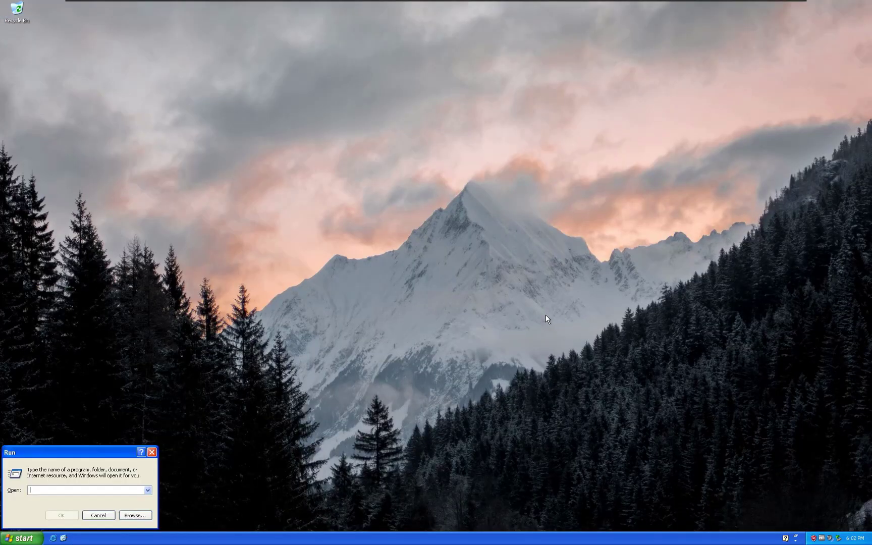
type("winver")
key("Return")
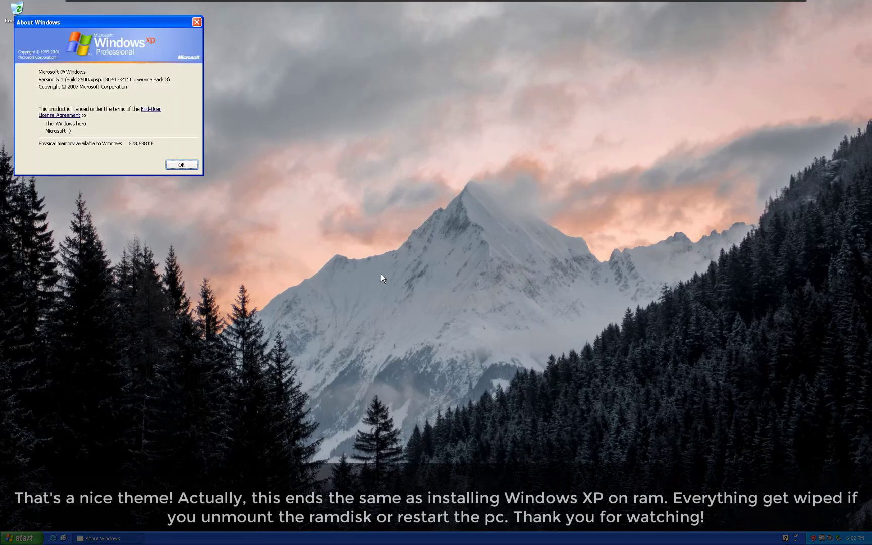